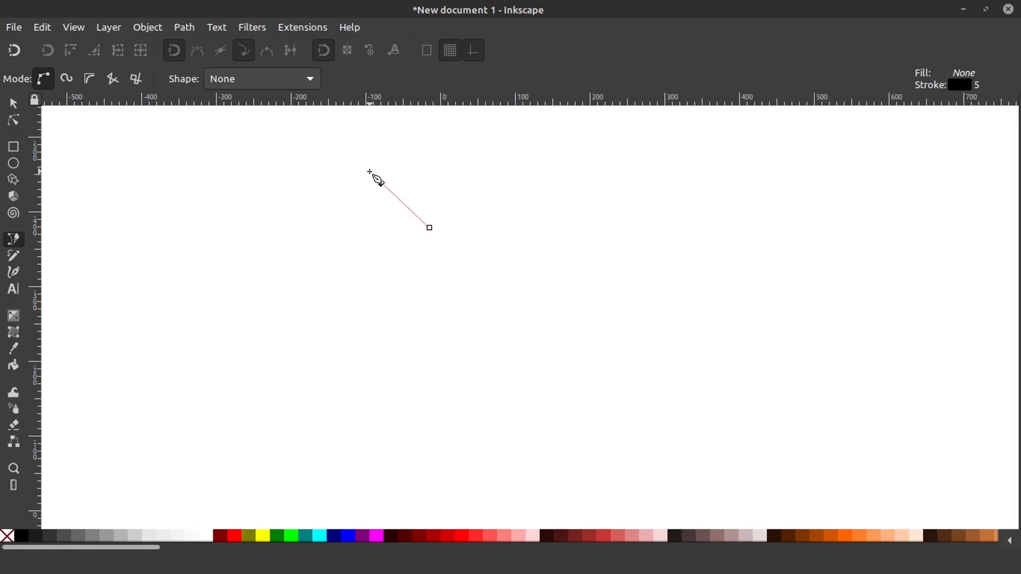
Step: Draw the first straight segments of a bird outline, covering the head, beak, throat and breast
left_click(361, 169)
left_click(349, 214)
left_click(365, 231)
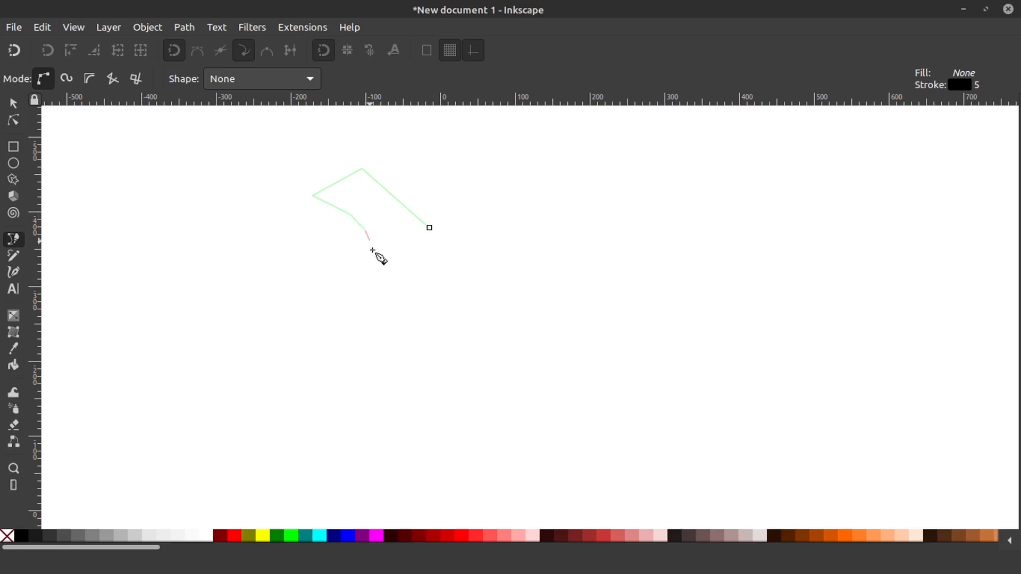
left_click(369, 298)
left_click(407, 344)
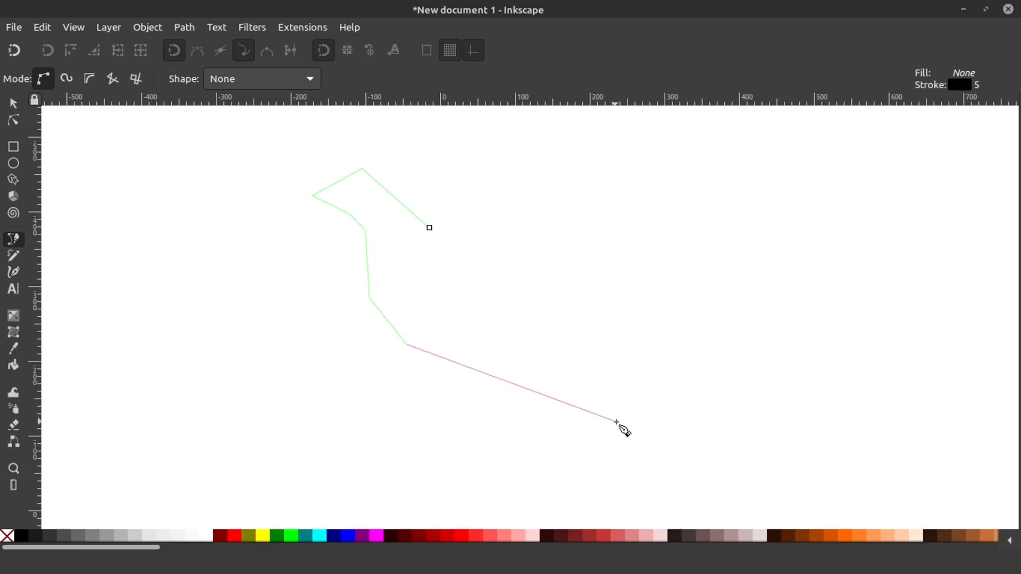
Step: Continue the bird outline along the belly, pointed tail, rear notch and raised wing, closing it at its starting node
left_click(590, 430)
left_click(681, 422)
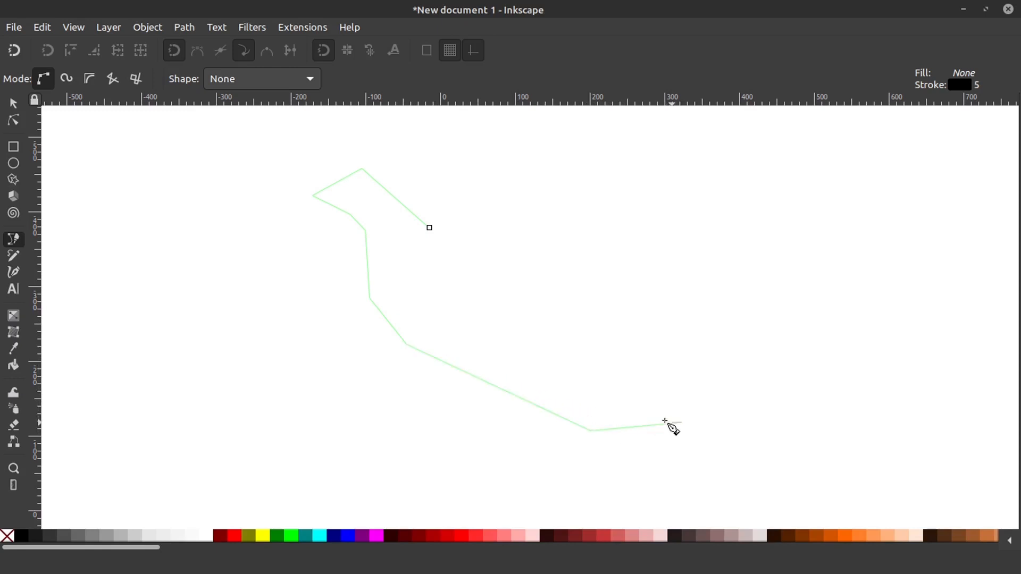
left_click(579, 385)
left_click(544, 324)
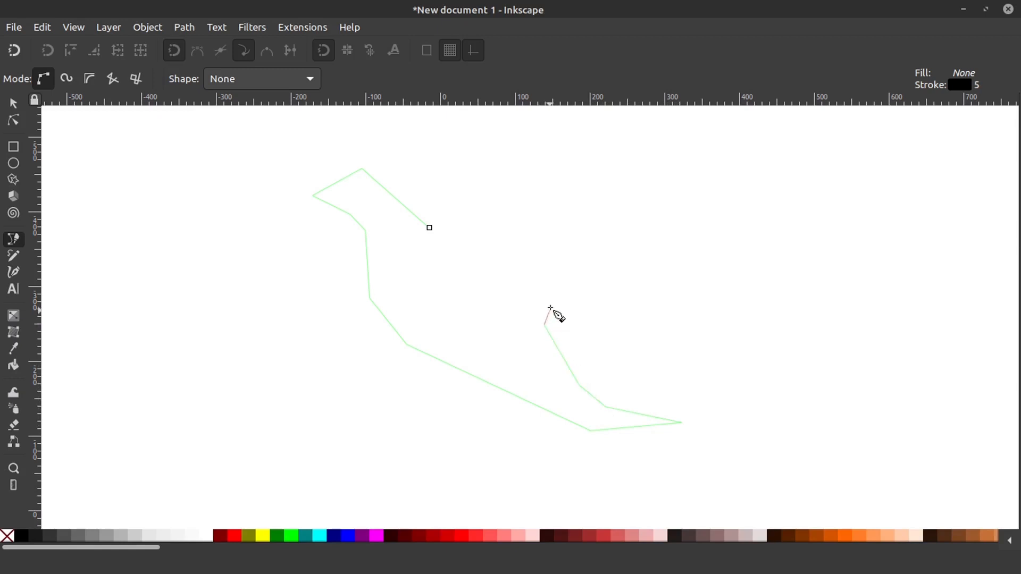
left_click(553, 302)
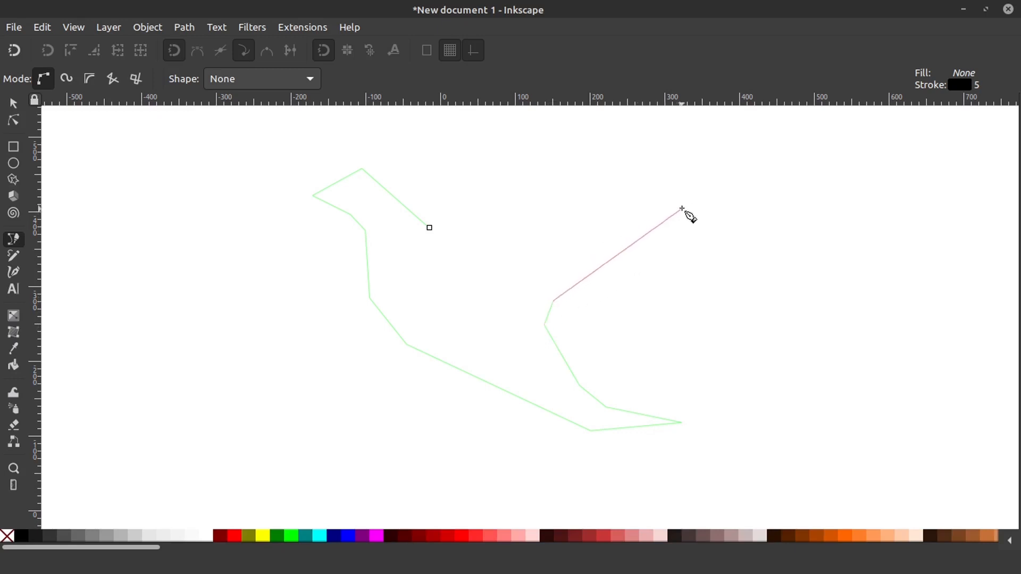
left_click(474, 201)
left_click(429, 228)
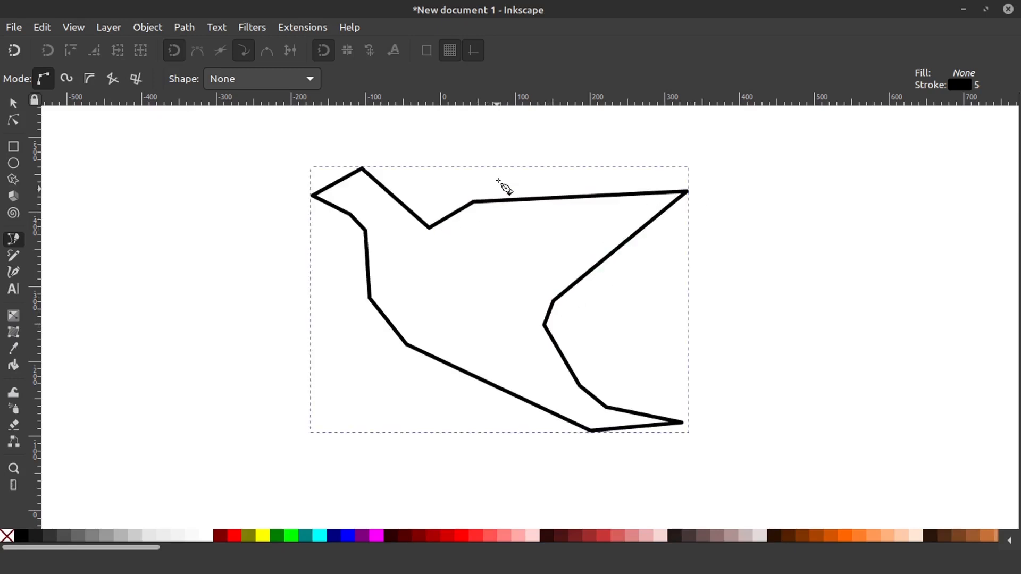
Step: Move the closed bird outline slightly up and to the left on the canvas
left_click(14, 105)
left_click_drag(418, 226, 402, 222)
scroll(476, 224, "down", 1)
scroll(469, 225, "up", 1)
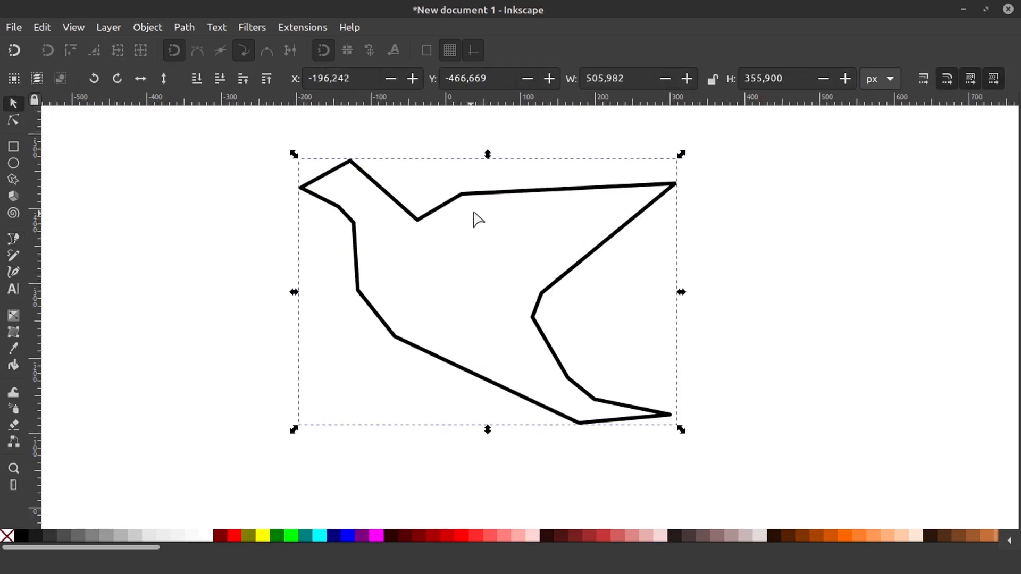
Step: Give the bird a #FF6600 fill with no stroke and shift it further left on the canvas
left_click(131, 28)
left_click(275, 65)
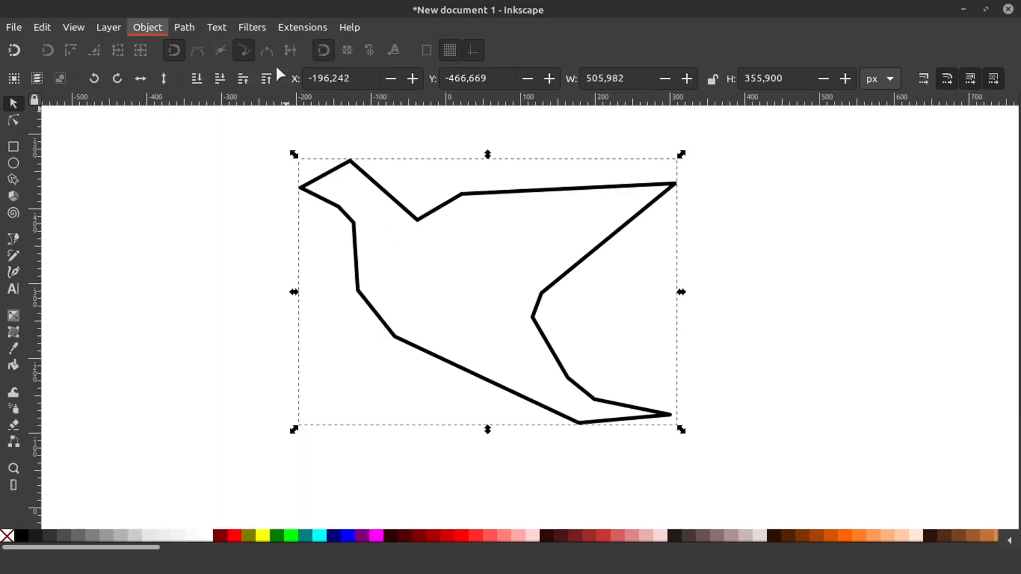
left_click(852, 132)
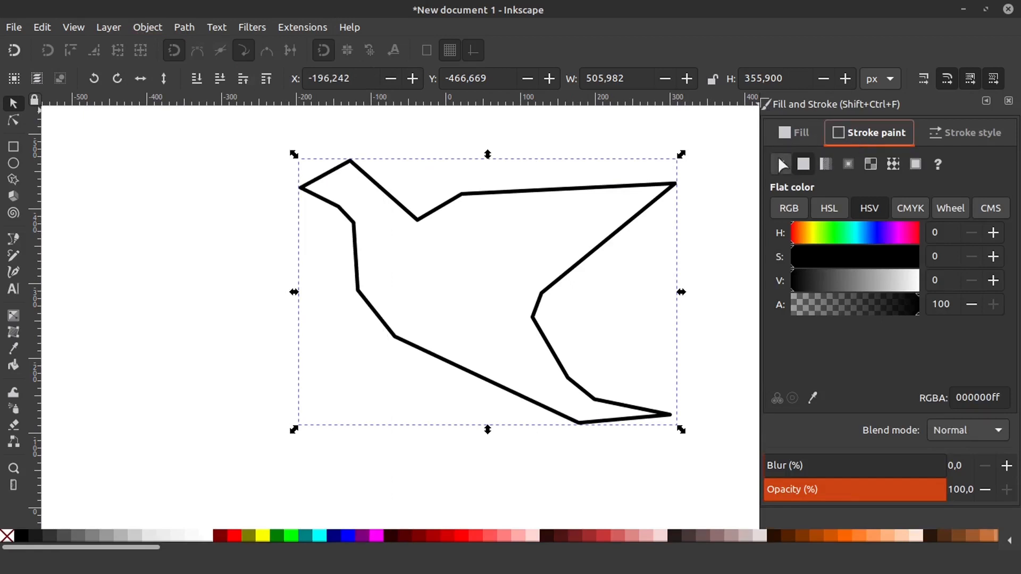
left_click(840, 535)
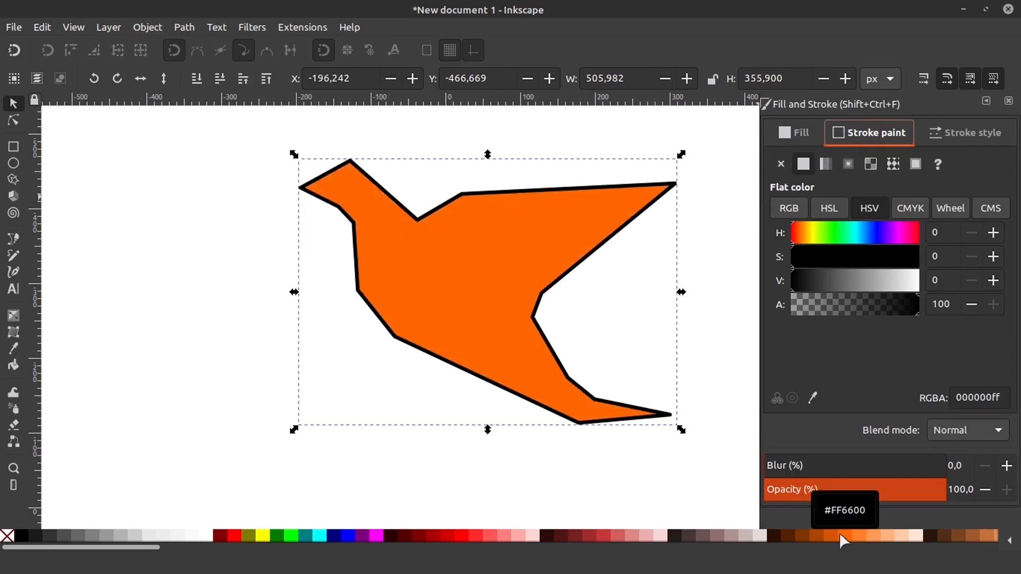
left_click(779, 164)
left_click_drag(567, 254, 416, 246)
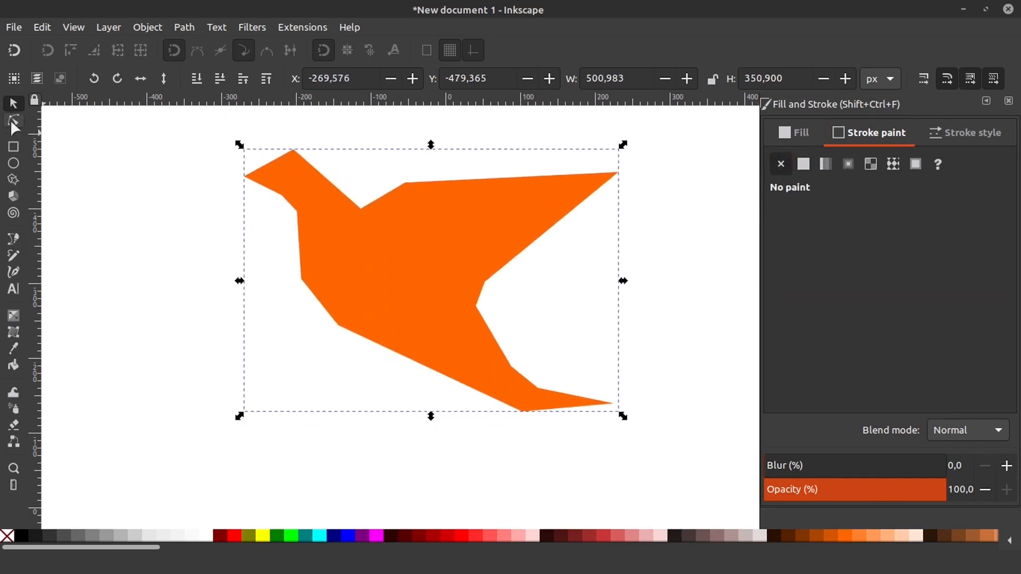
Step: Reshape the bird's neck, throat and breast by slightly repositioning their nodes
left_click(13, 120)
left_click_drag(362, 209, 358, 198)
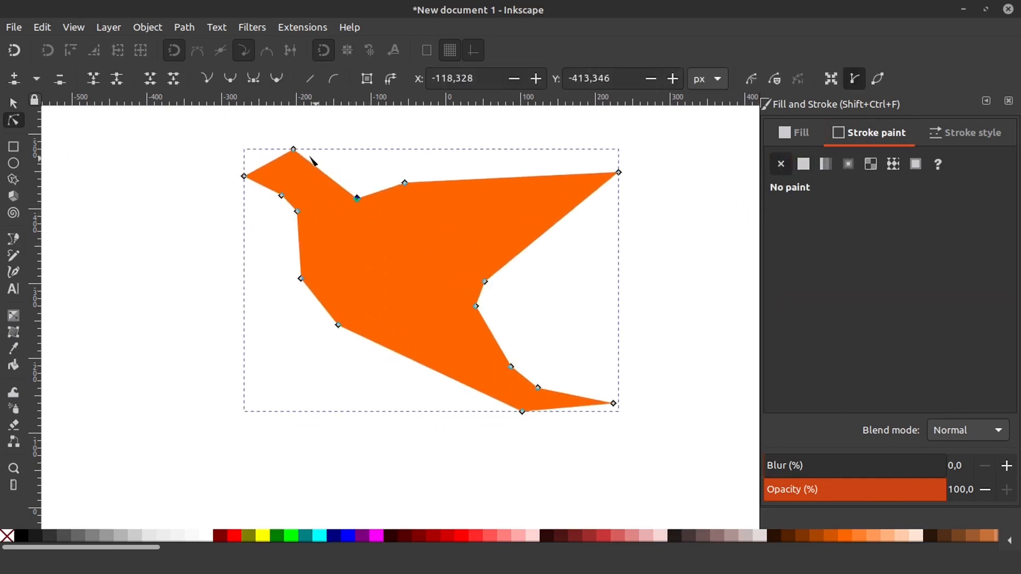
left_click(294, 150)
scroll(290, 204, "up", 1)
left_click(285, 194)
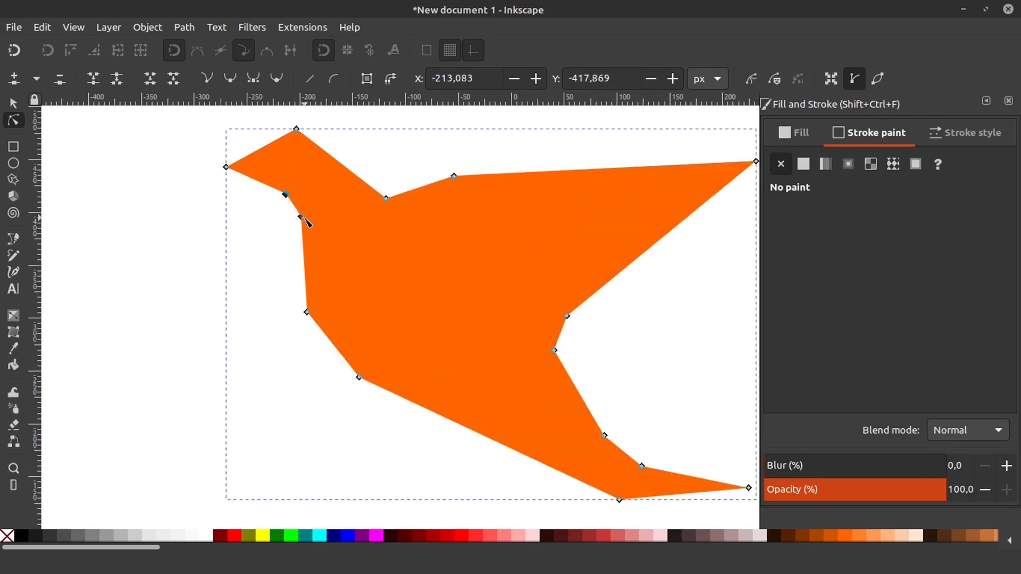
left_click_drag(303, 219, 307, 218)
left_click_drag(306, 311, 305, 300)
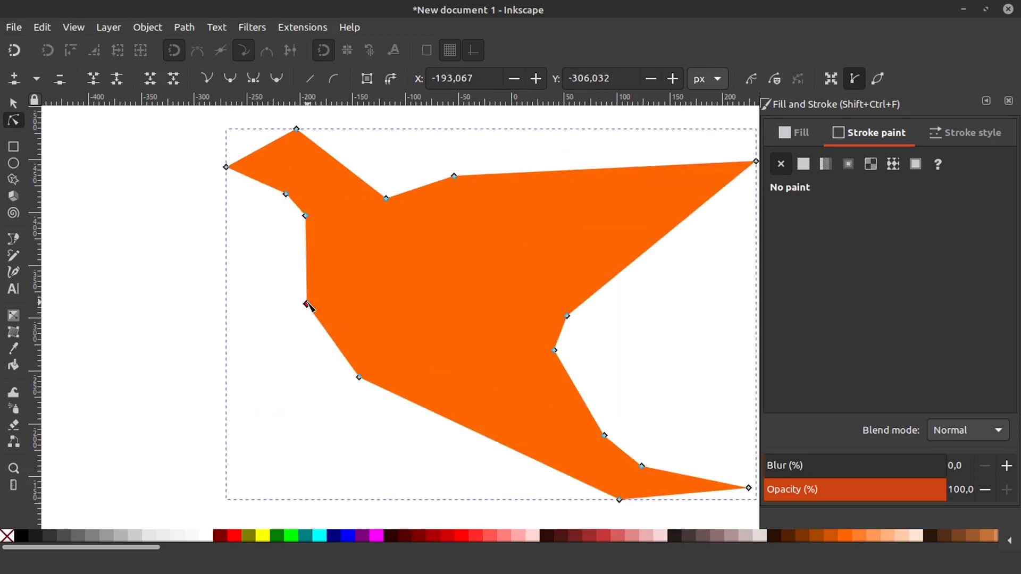
Step: Lower the tail tip and adjust the nodes along the tail's upper edge and the notch under the wing
scroll(344, 243, "down", 1)
left_click_drag(634, 417, 642, 441)
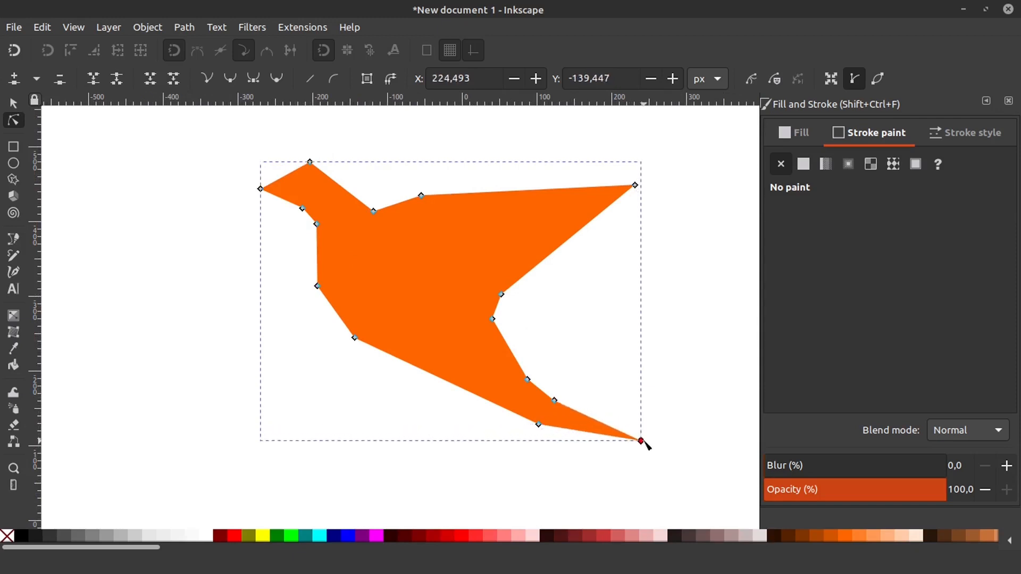
left_click_drag(555, 401, 558, 405)
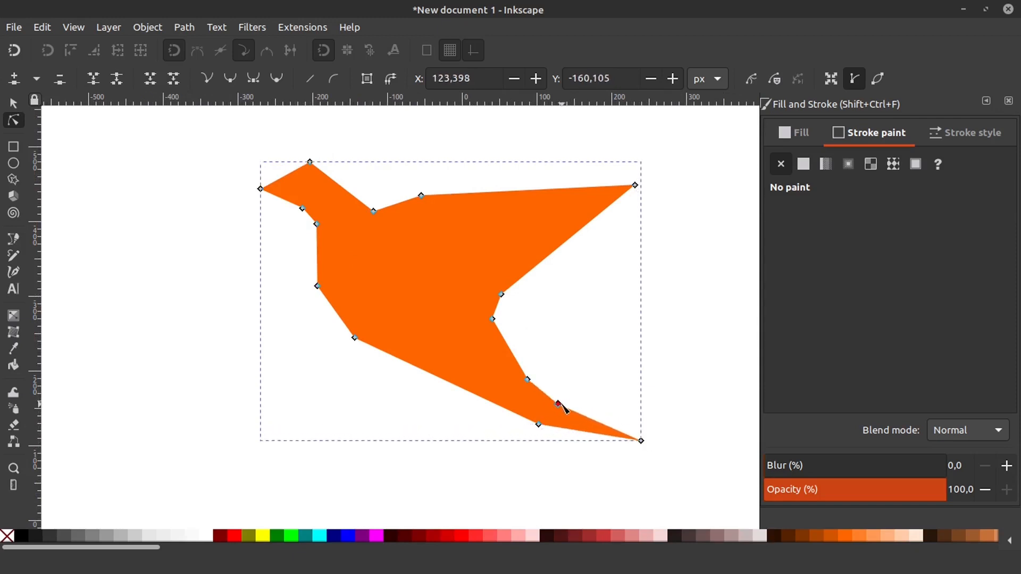
left_click(529, 379)
mouse_move(502, 296)
left_mouse_down()
mouse_move(498, 287)
mouse_move(502, 299)
left_mouse_up()
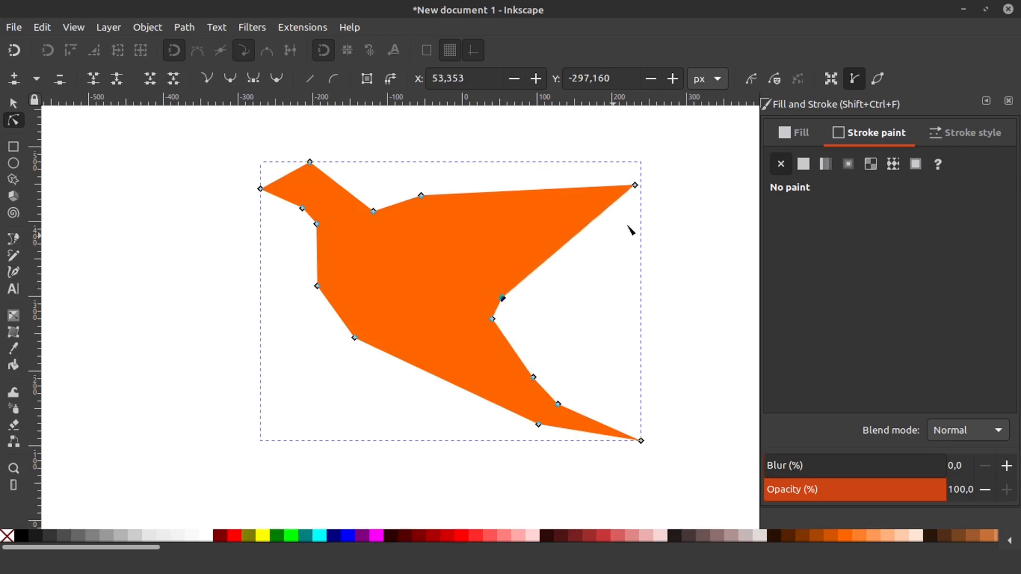
Step: Raise the wing tip, the notch behind the wing and the wing's front node to refine the wing shape
left_click(635, 186, "ctrl")
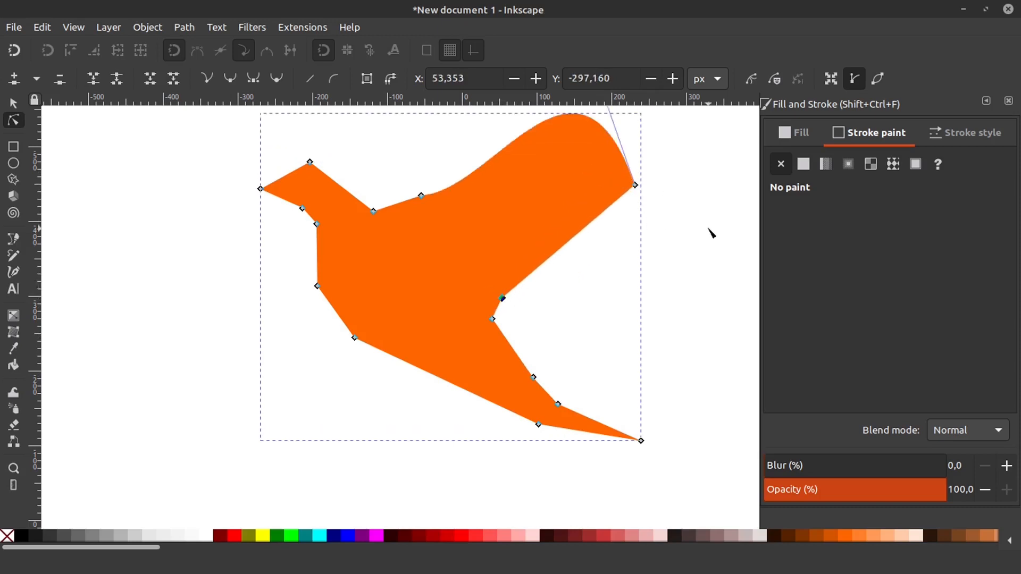
key("ctrl+z")
left_click_drag(635, 186, 631, 171)
left_click_drag(503, 297, 508, 279)
left_click_drag(422, 197, 423, 186)
left_click(13, 103)
scroll(457, 237, "down", 2)
scroll(557, 179, "up", 1)
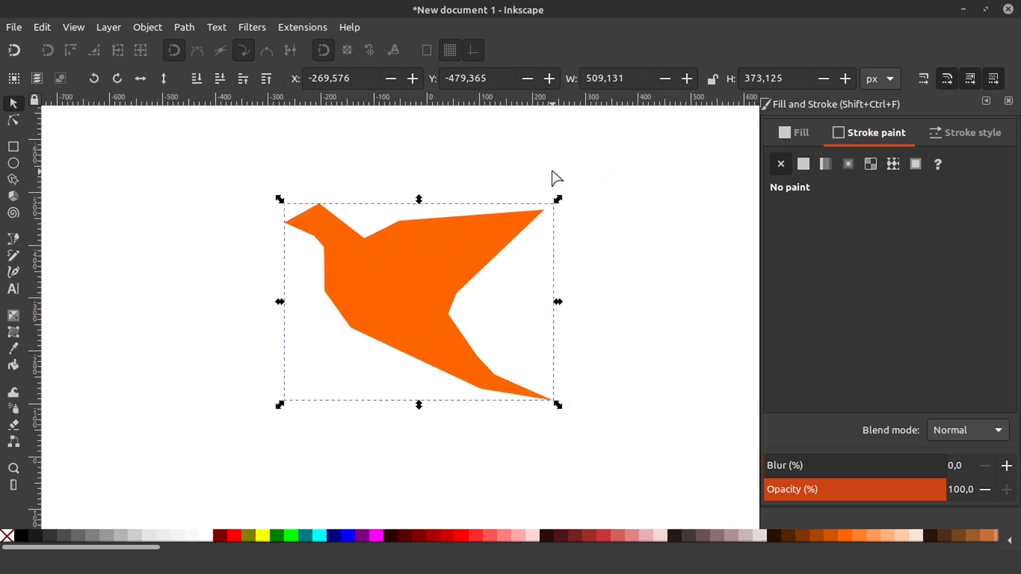
Step: Shift the two notch nodes between wing and tail slightly toward the body, and deselect the bird
key("n")
scroll(433, 330, "up", 1)
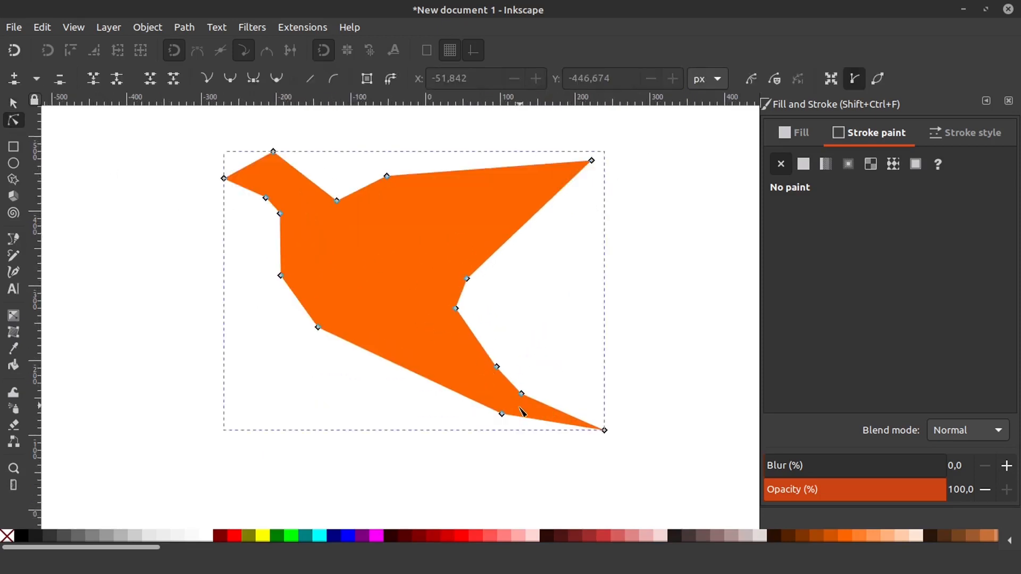
left_click_drag(467, 280, 452, 301)
left_click(14, 103)
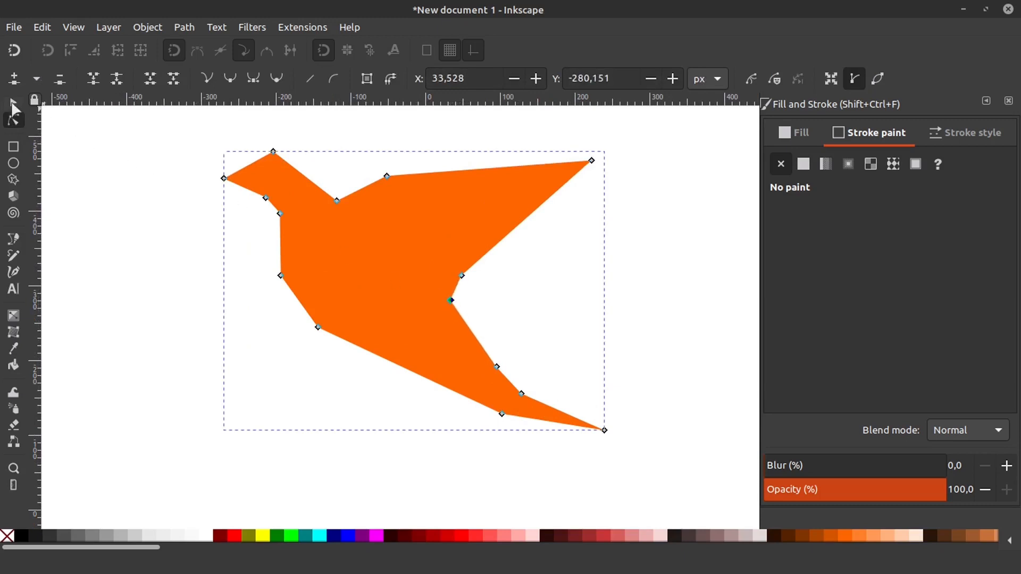
left_click(358, 130)
scroll(396, 239, "down", 2)
scroll(396, 239, "up", 1)
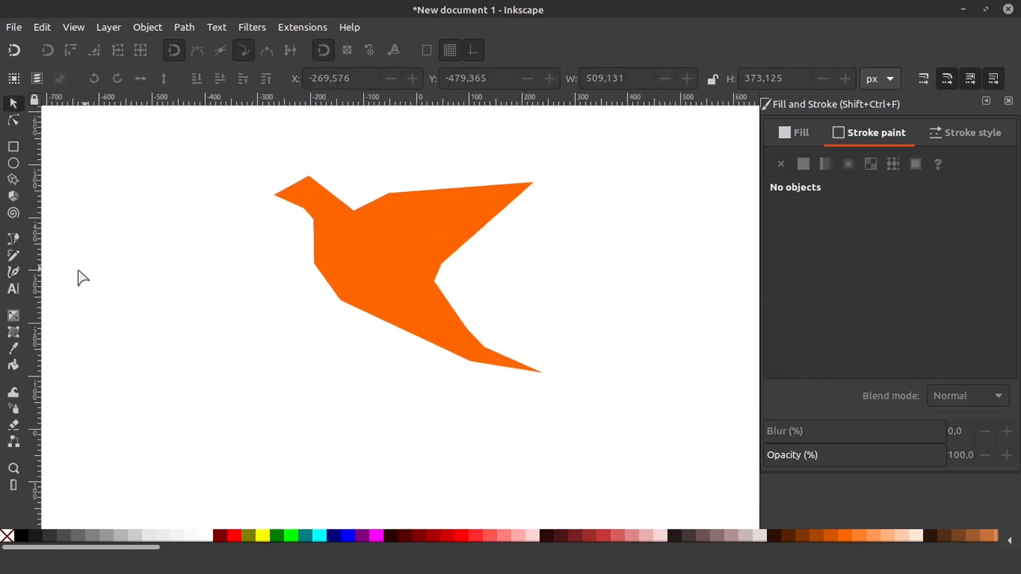
Step: Draw a narrow fold triangle from the top of the head to the two throat nodes and fill it dark gray
left_click(12, 239)
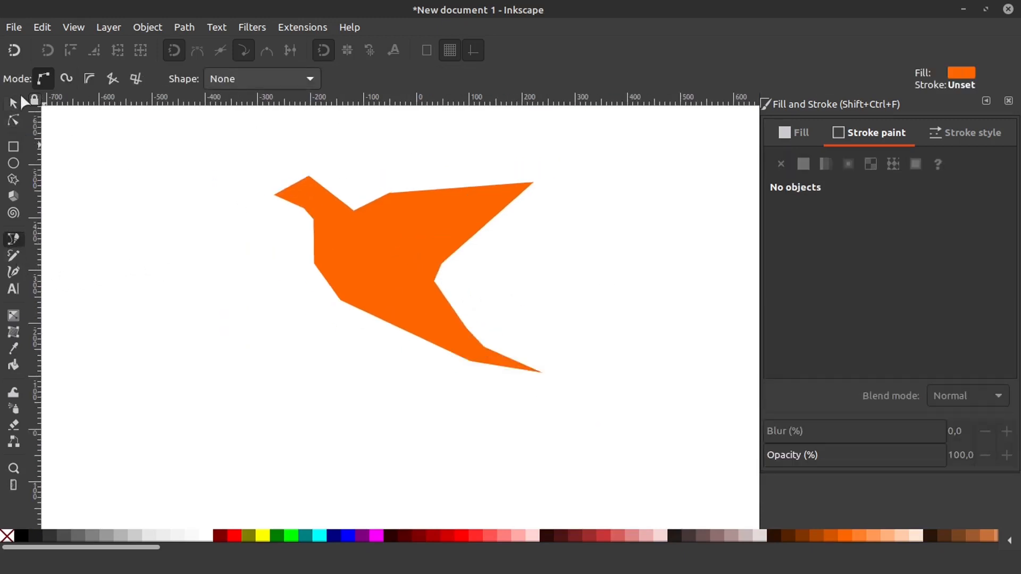
left_click(309, 176)
left_click(312, 219)
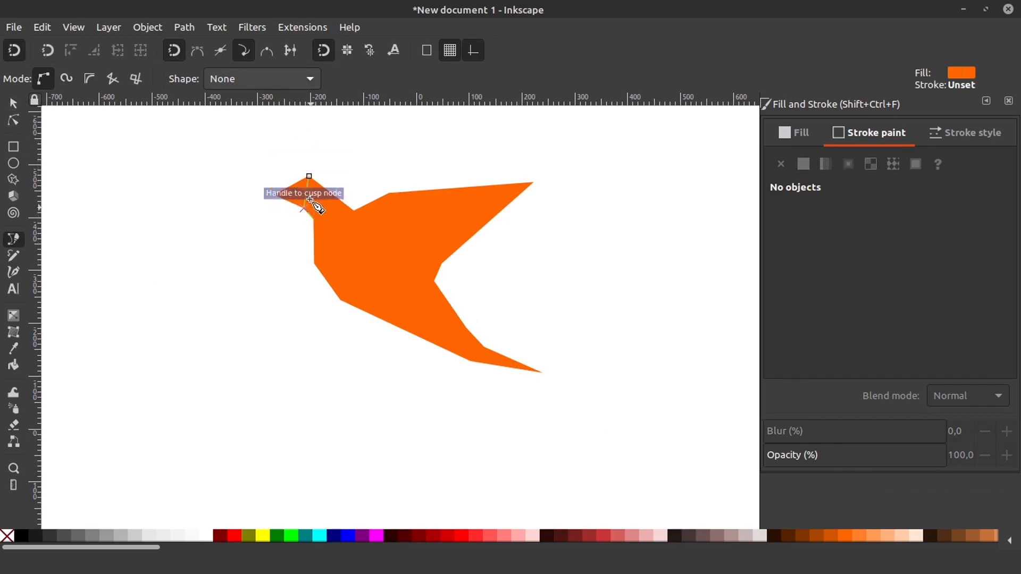
left_click(309, 176)
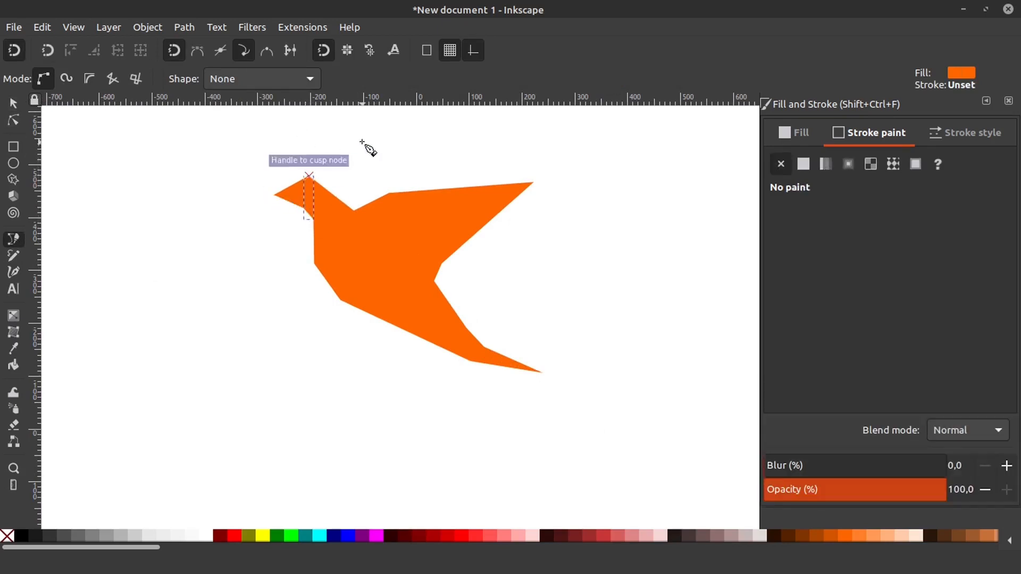
left_click(50, 536)
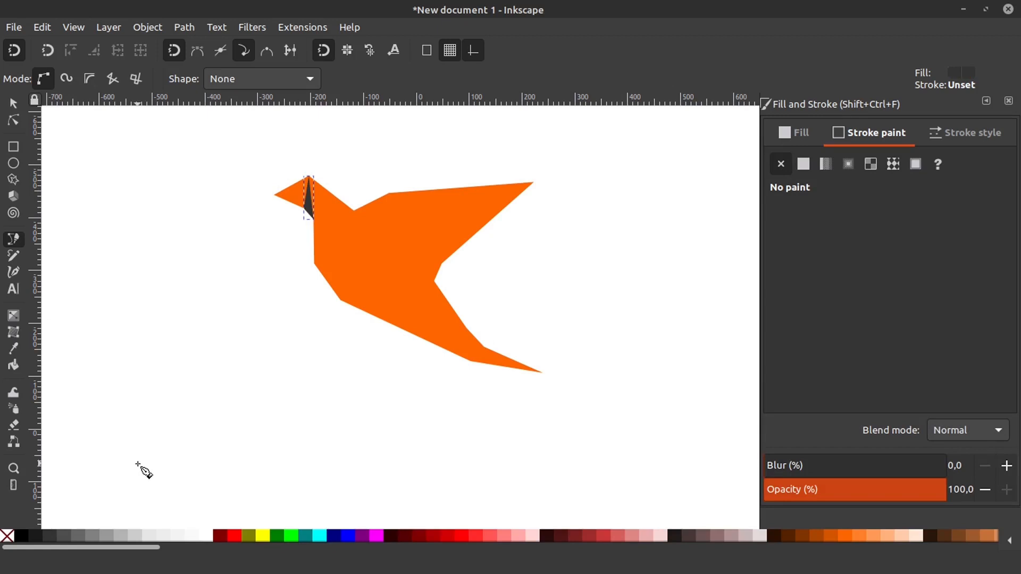
Step: Draw a dark gray fold triangle connecting the wing's front node, the breast node and the neck notch
left_click(389, 193)
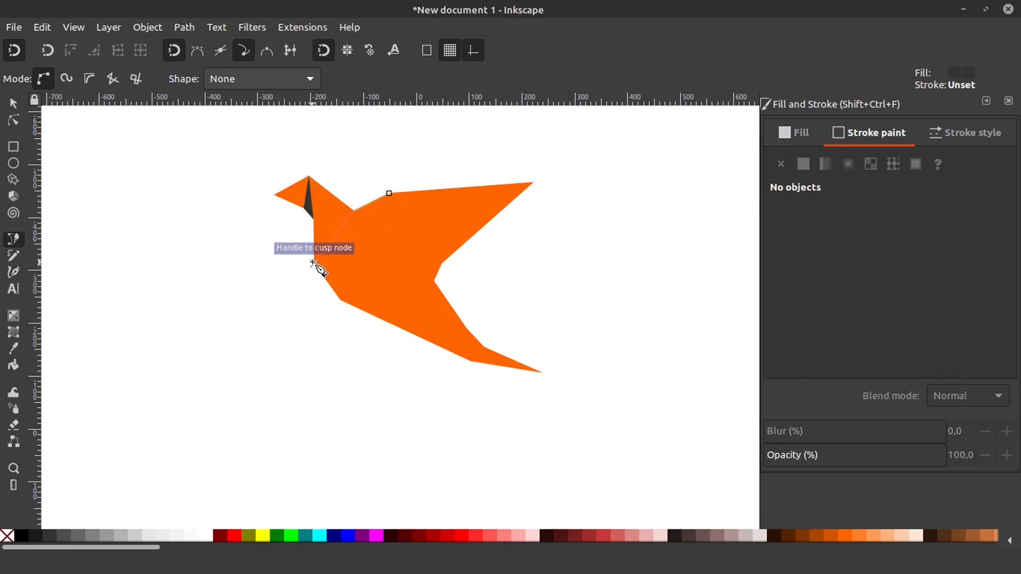
left_click(313, 263)
left_click(355, 210)
left_click(389, 193)
scroll(457, 150, "up", 1)
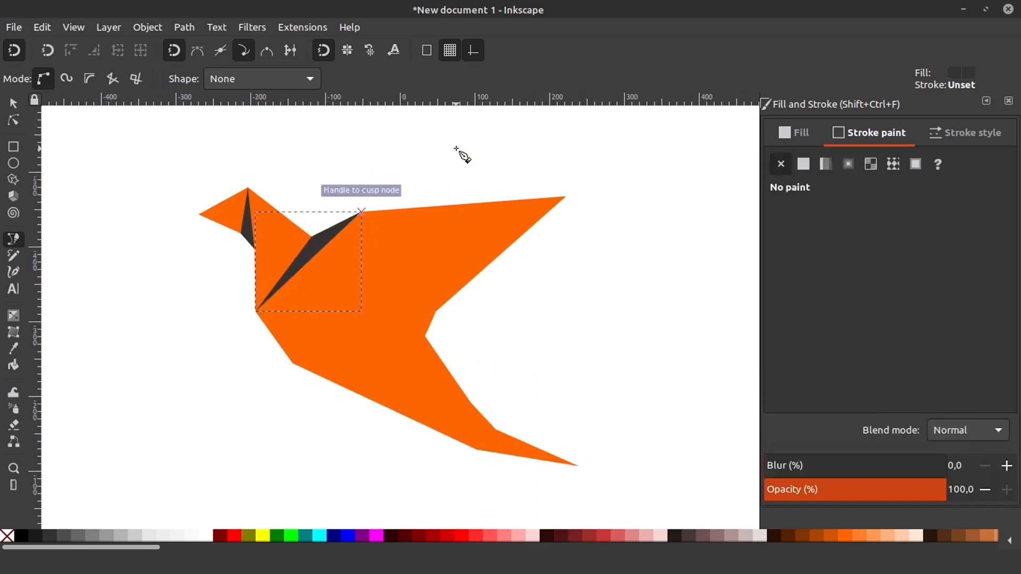
Step: Draw a dark gray fold triangle from the wing's front node to the two notch nodes behind the wing
left_click(361, 212)
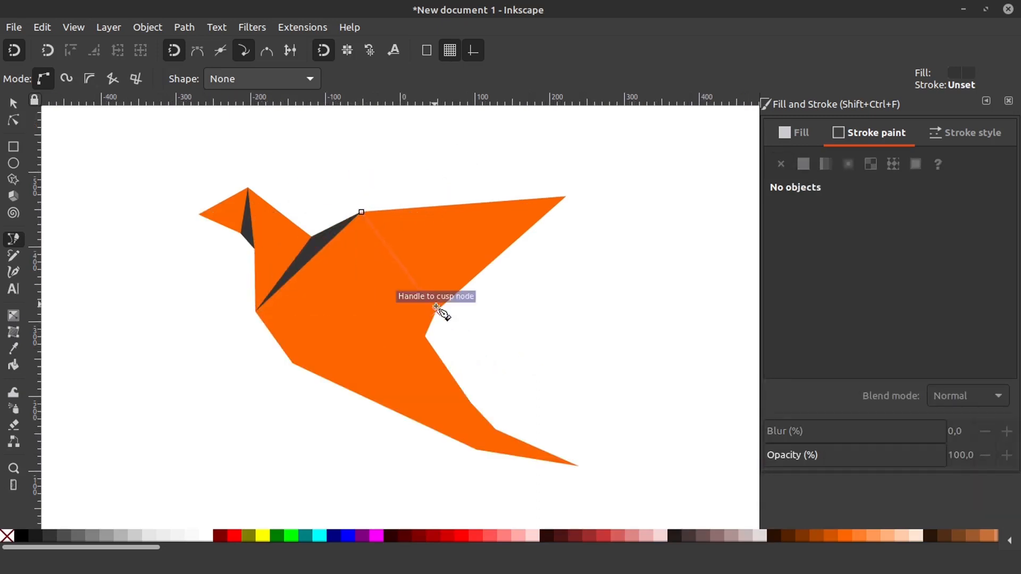
left_click(435, 311)
left_click(425, 336)
left_click(362, 212)
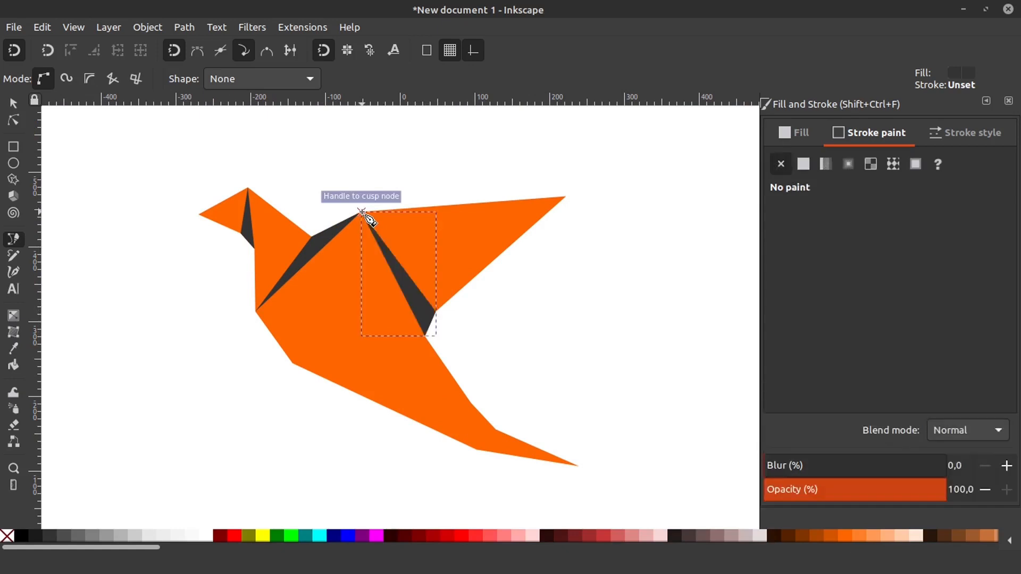
Step: Draw a dark gray fold triangle across the base of the tail, snapped to the three body nodes there
left_click(471, 403)
left_click(477, 448)
left_click(495, 429)
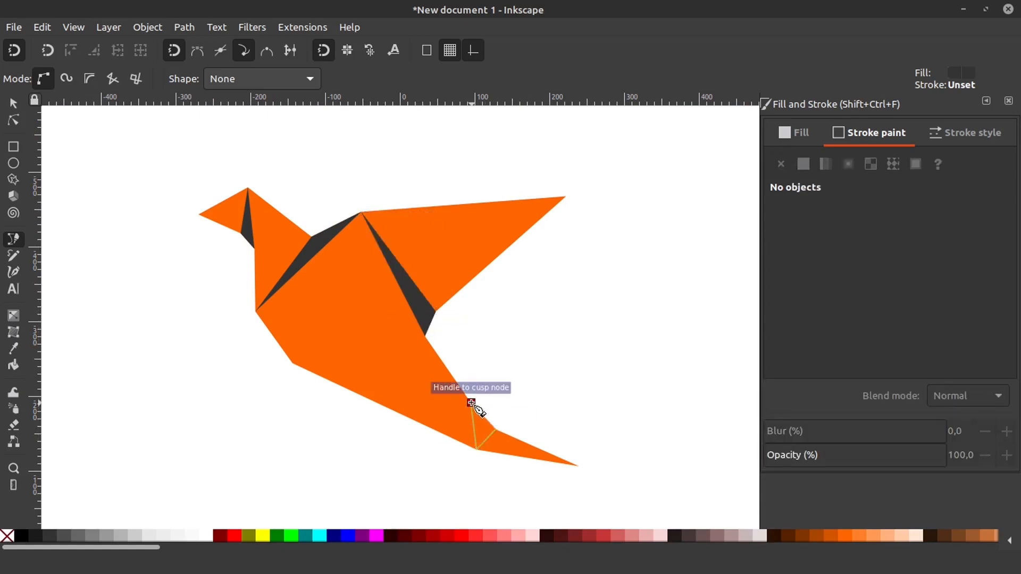
left_click(471, 403)
Step: Raise the upper notch node behind the wing on both the orange body and the dark fold triangle so they coincide
left_click(14, 120)
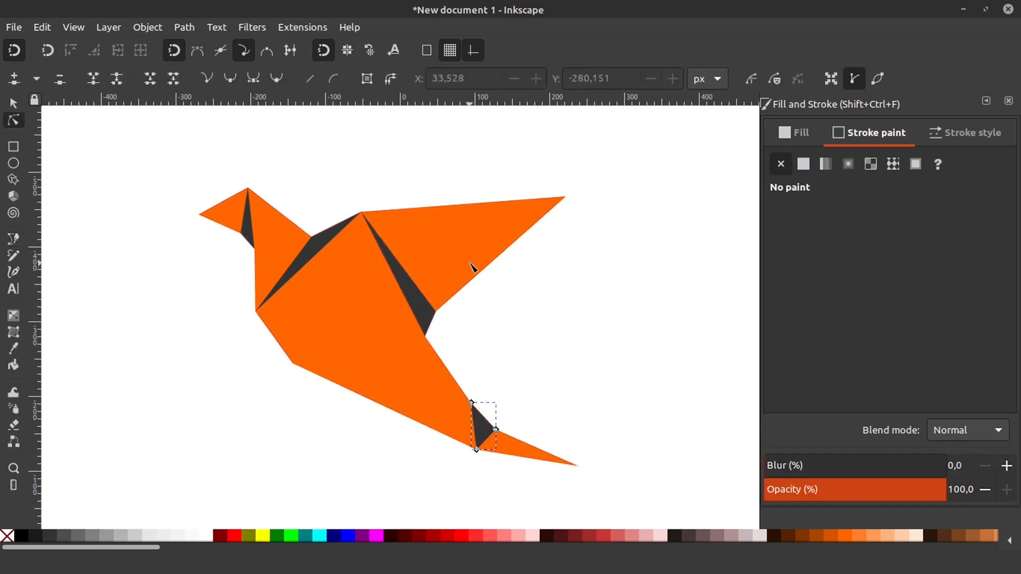
scroll(445, 328, "up", 1)
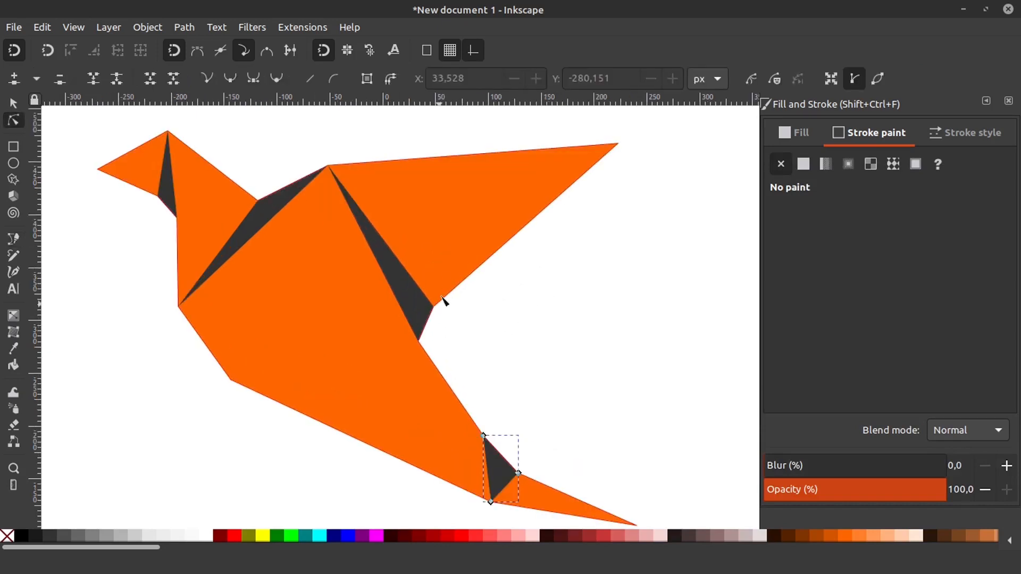
left_click(435, 311)
left_click_drag(435, 308, 437, 300)
left_click(417, 305)
left_click(14, 50)
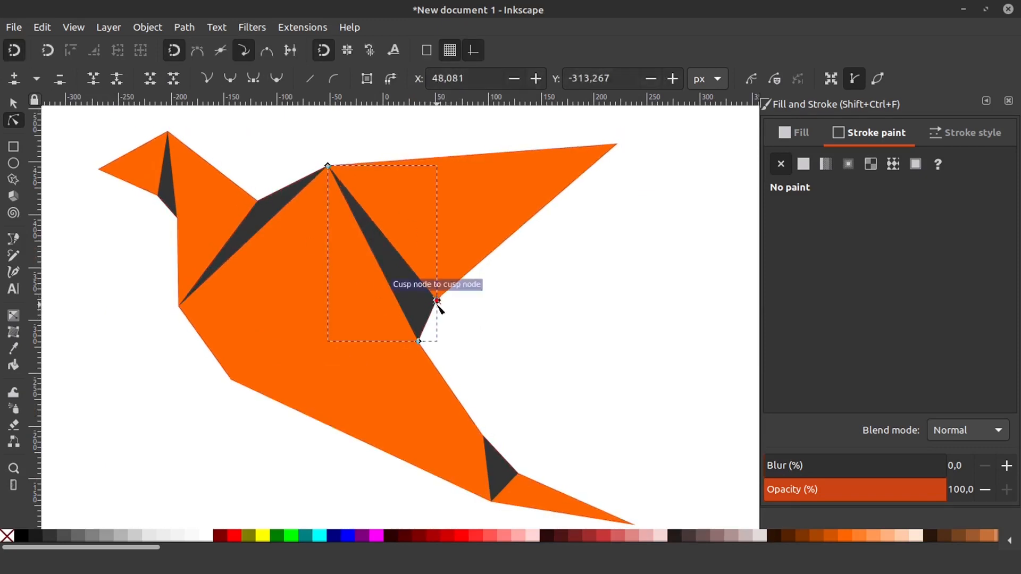
Step: With snapping off, move the orange body's lower node at the tail base down and away from the tail tip
left_click(515, 473)
scroll(484, 336, "down", 2)
scroll(519, 405, "up", 2)
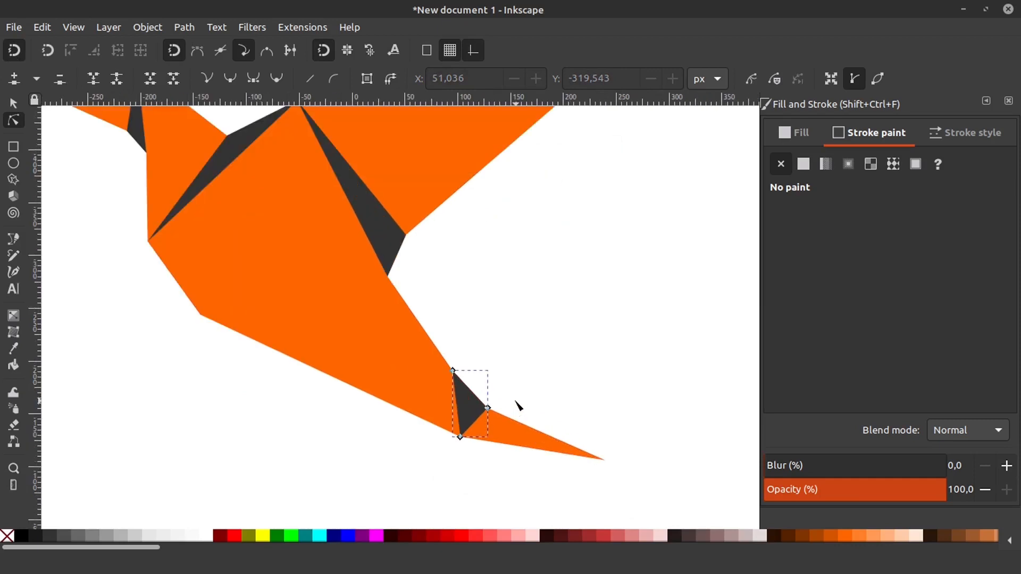
scroll(483, 314, "down", 2)
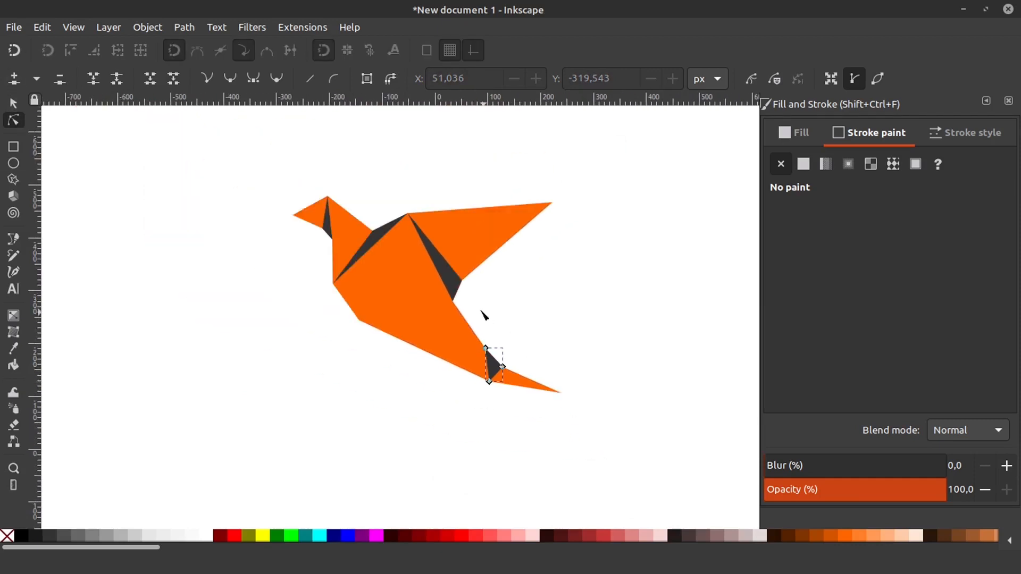
scroll(496, 420, "up", 3)
left_click_drag(487, 386, 469, 400)
left_click(451, 351)
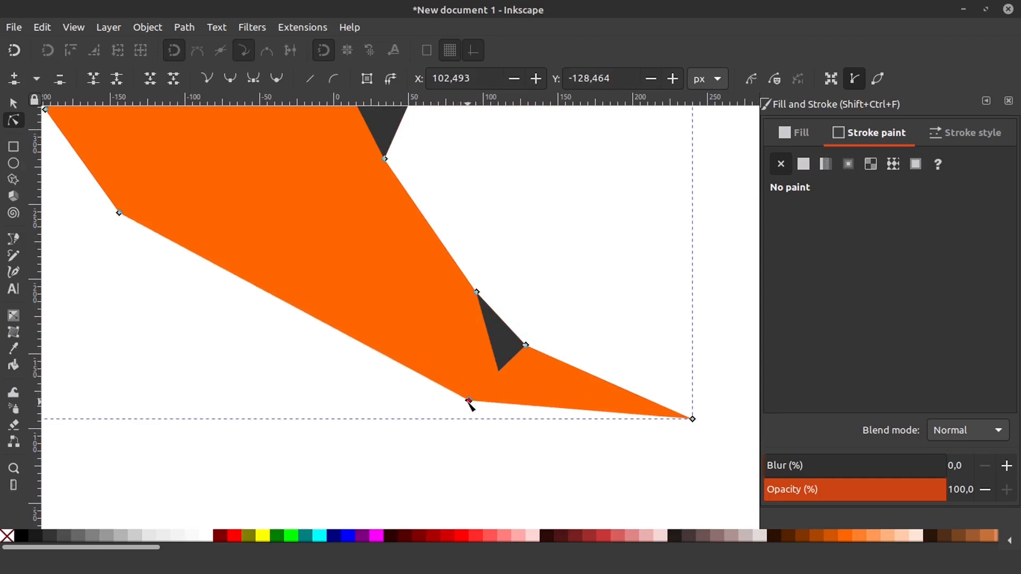
Step: Shift the orange body's two upper nodes at the tail base inward to slim the tail
left_click_drag(526, 345, 512, 349)
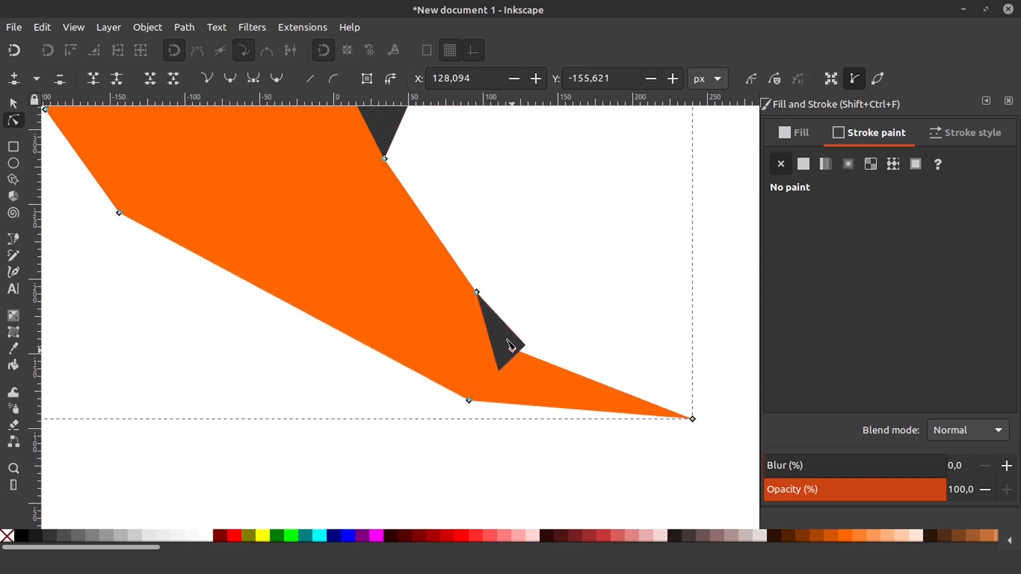
mouse_move(477, 293)
left_mouse_down()
mouse_move(471, 303)
mouse_move(459, 296)
left_mouse_up()
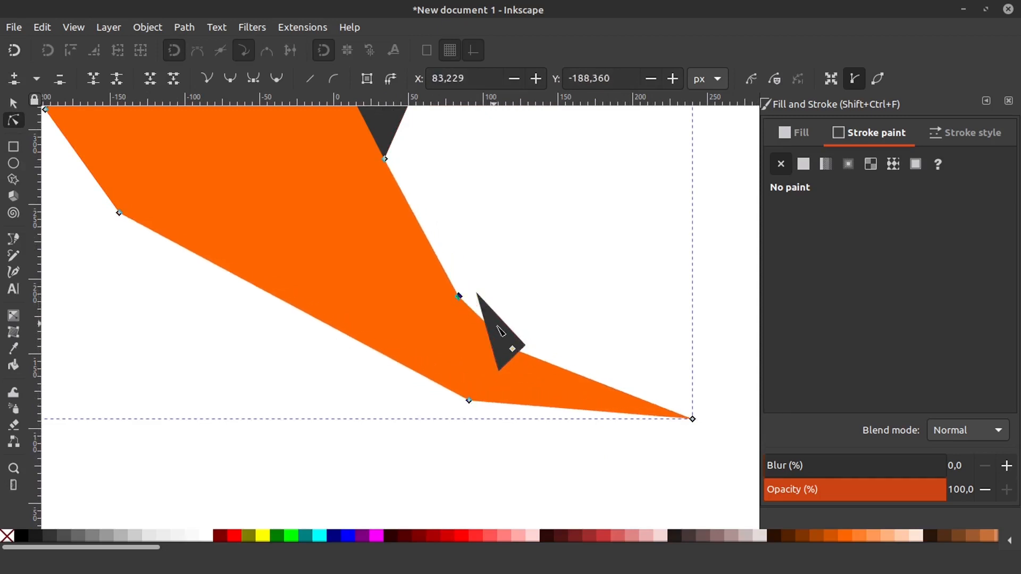
left_click(513, 349)
left_click(503, 340)
left_click_drag(513, 350, 506, 345)
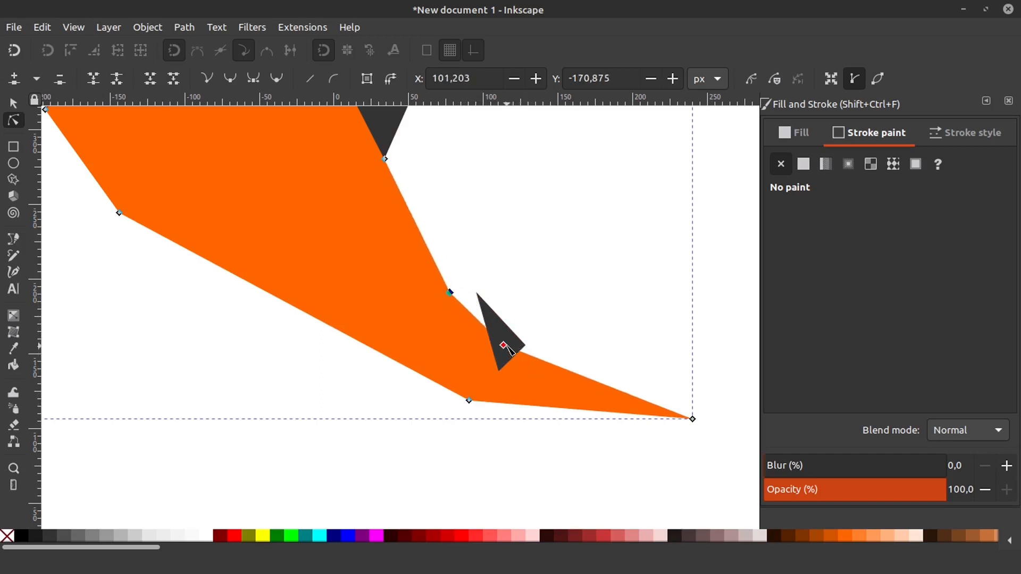
left_click(472, 282)
left_click_drag(450, 293, 466, 305)
left_click(495, 331)
Step: Turn snapping on and snap the dark tail fold triangle's three corners to the moved body nodes
left_click(13, 50)
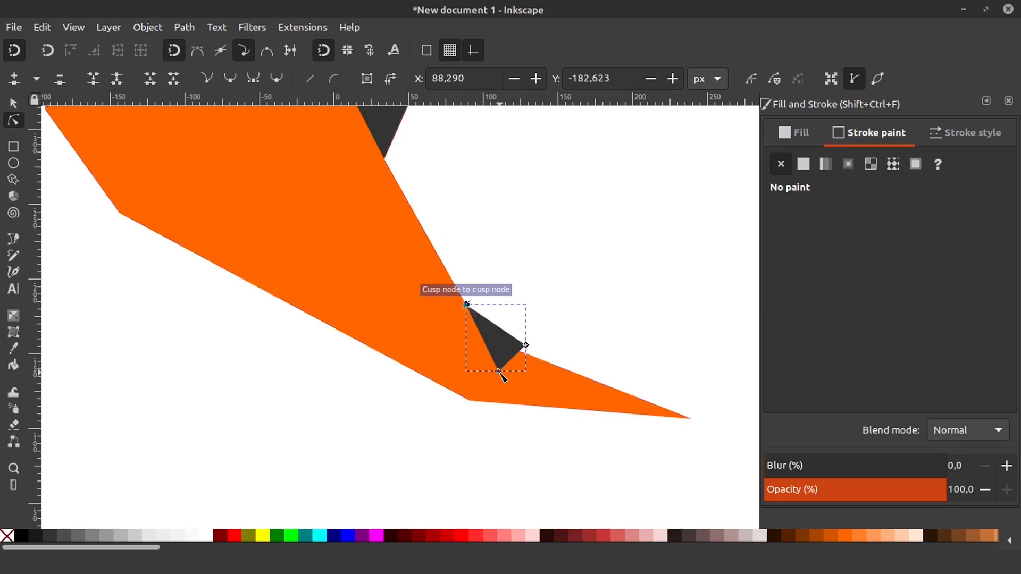
left_click_drag(499, 372, 468, 400)
left_click_drag(525, 345, 504, 345)
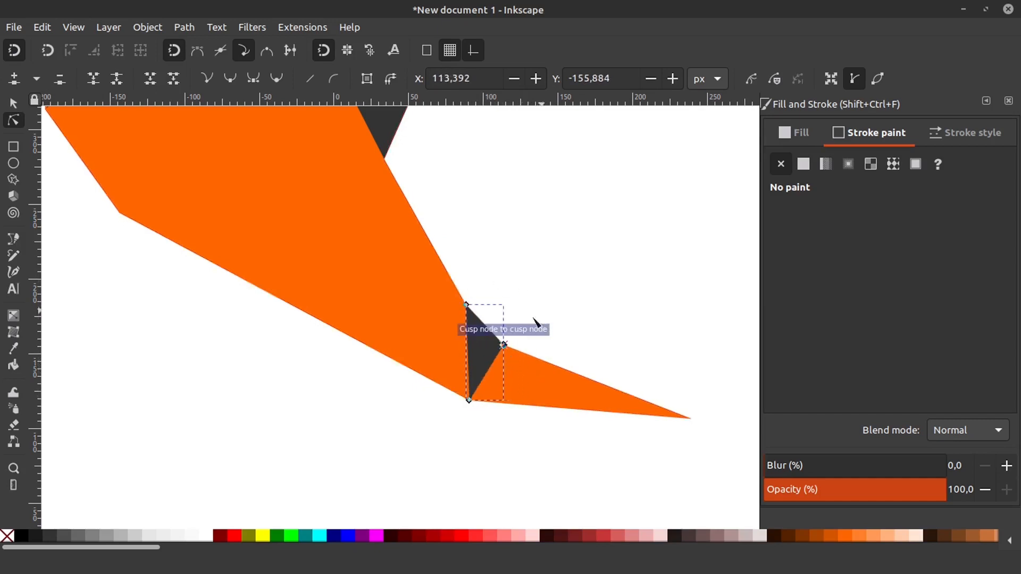
scroll(536, 322, "down", 2)
scroll(505, 285, "down", 1)
scroll(292, 186, "up", 1)
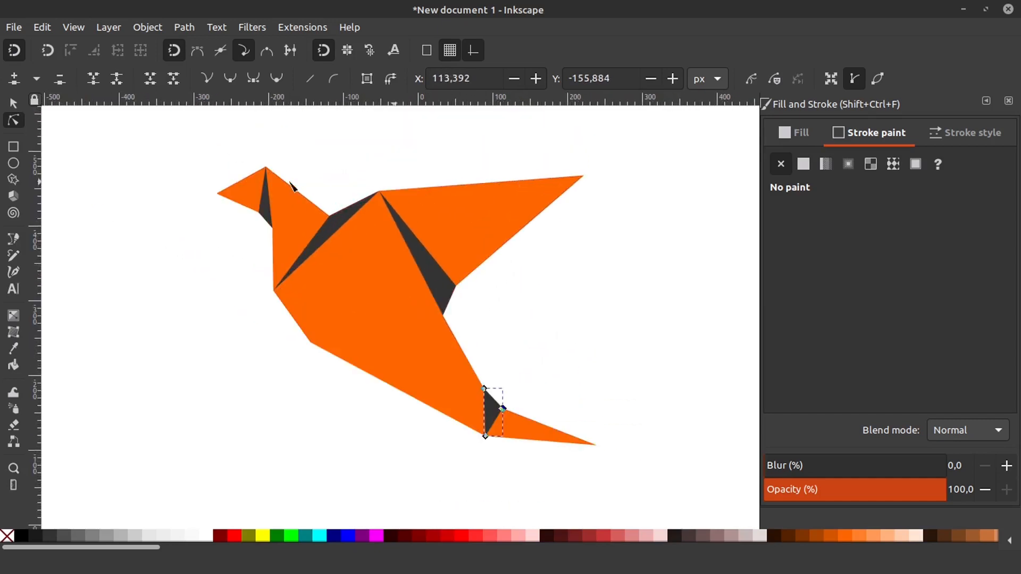
Step: Select the four dark fold triangles and fill them with gray 4d4d4d
left_click(14, 103)
left_click_drag(243, 144, 537, 487)
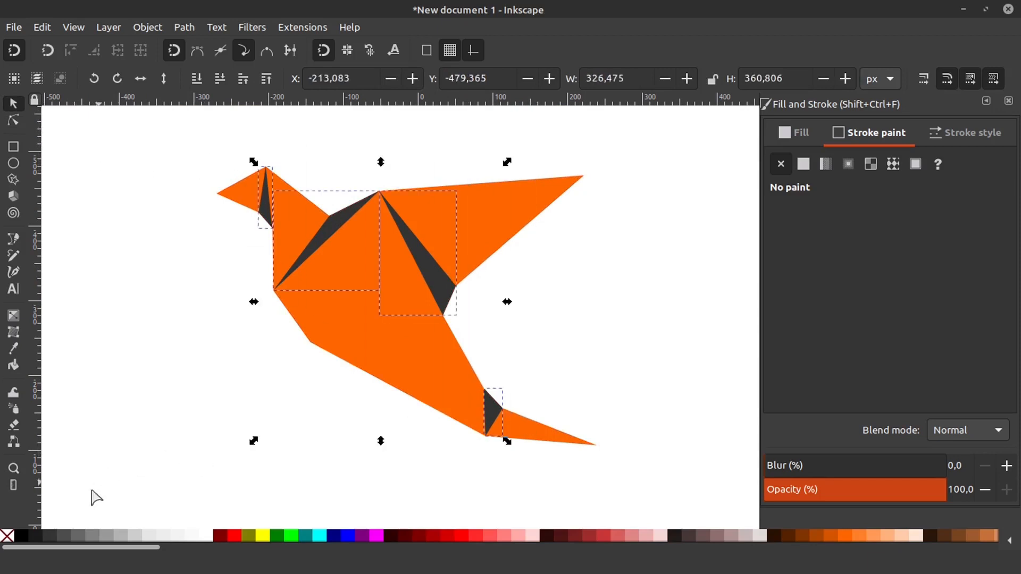
left_click(70, 536)
Step: Give the selected fold triangles a linear gradient fill and set their blend mode to Hard Light
left_click(791, 134)
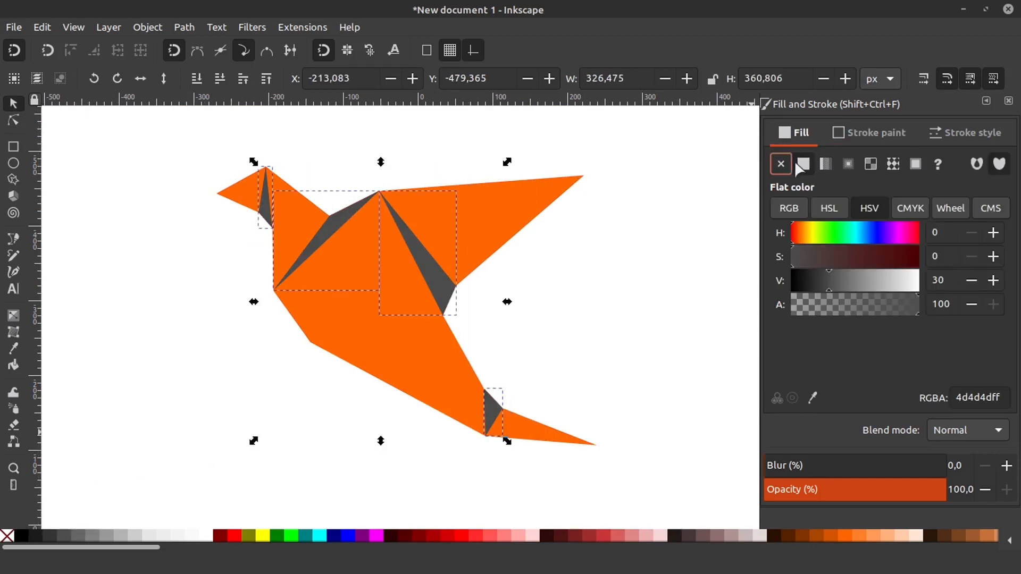
left_click(826, 164)
left_click(959, 422)
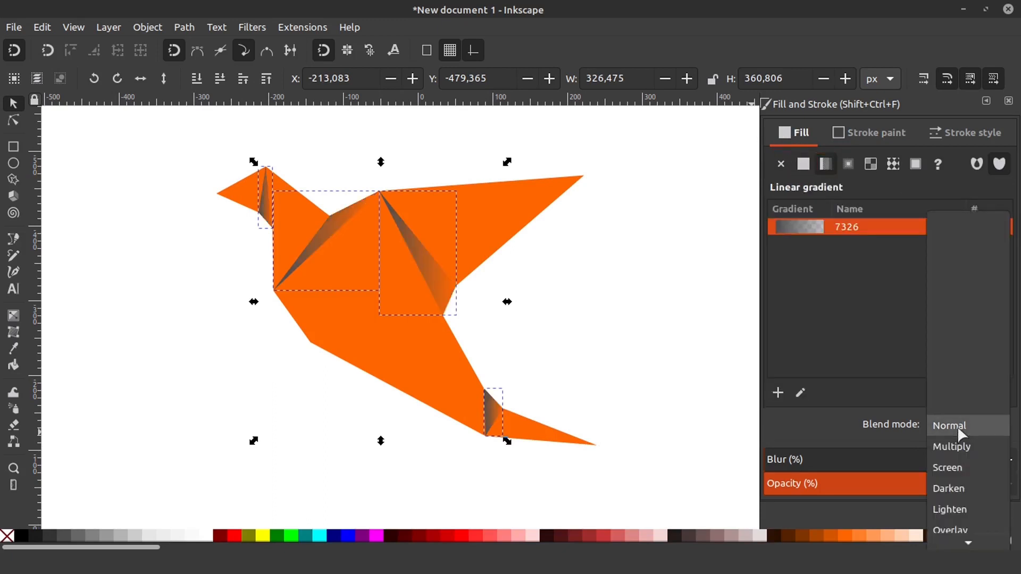
scroll(956, 457, "down", 5)
scroll(954, 464, "down", 4)
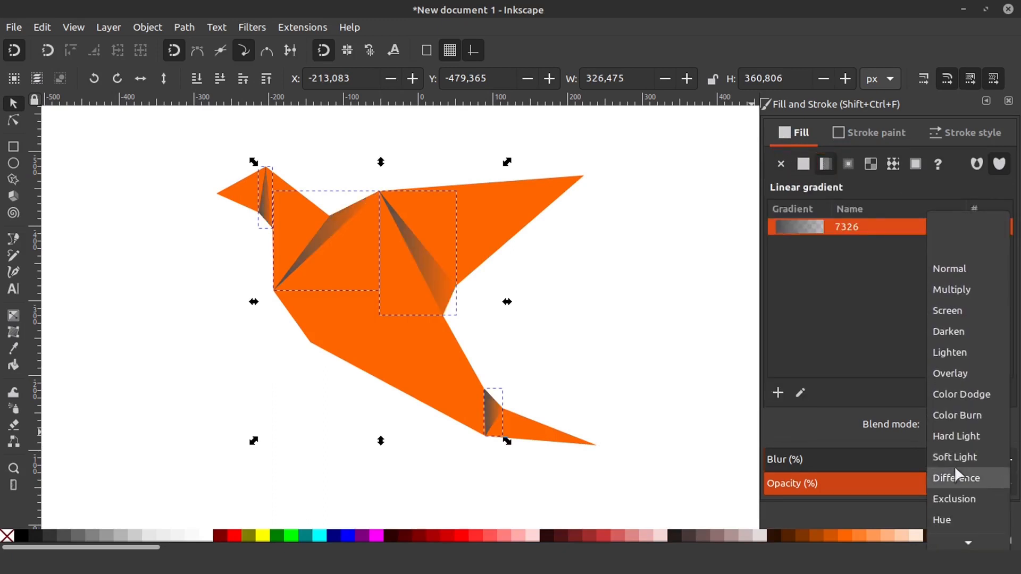
left_click(952, 392)
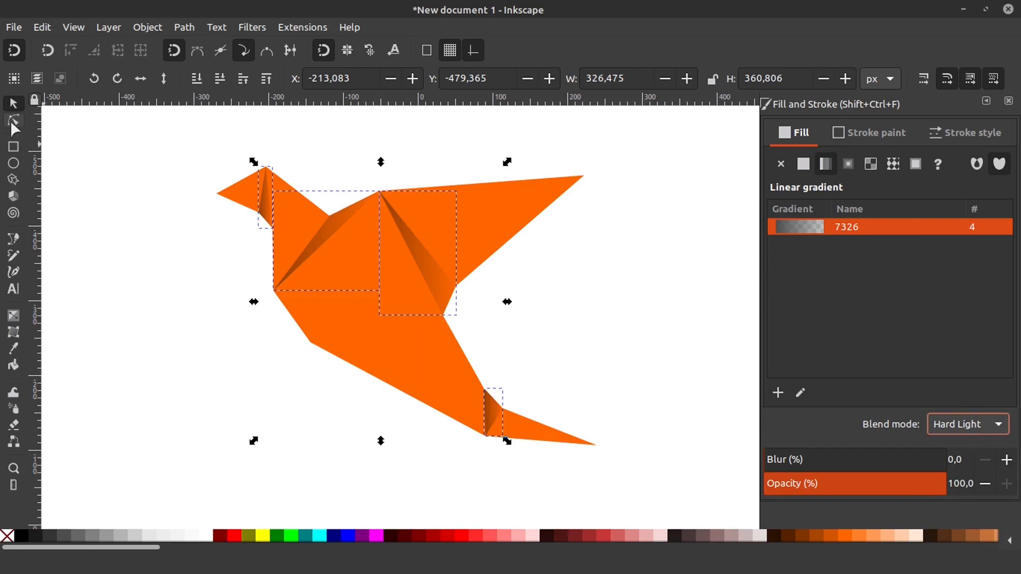
left_click(214, 415)
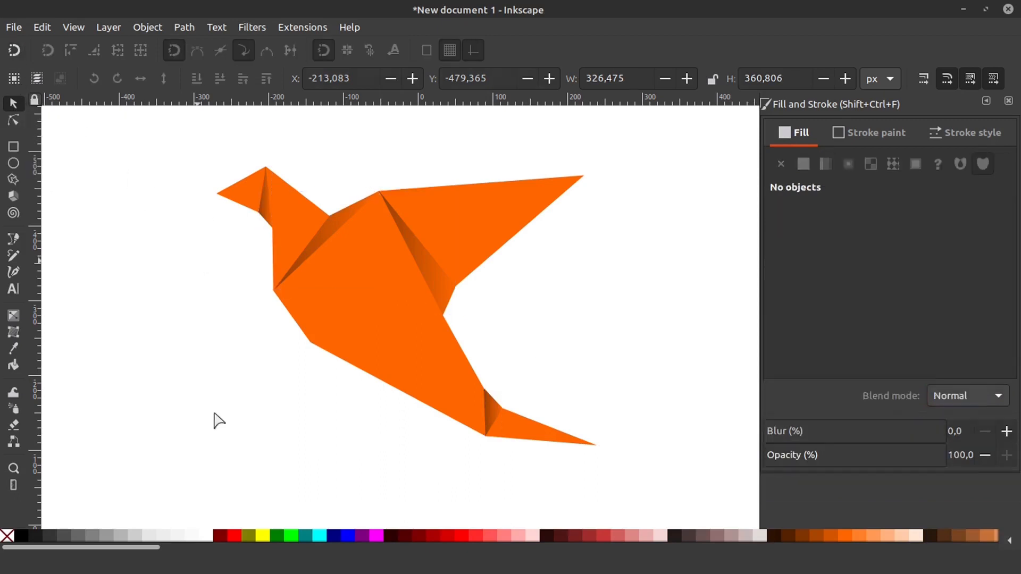
Step: Apply a linear gradient to the orange body and run it diagonally from beyond the tail tip to above the head
left_click(239, 195)
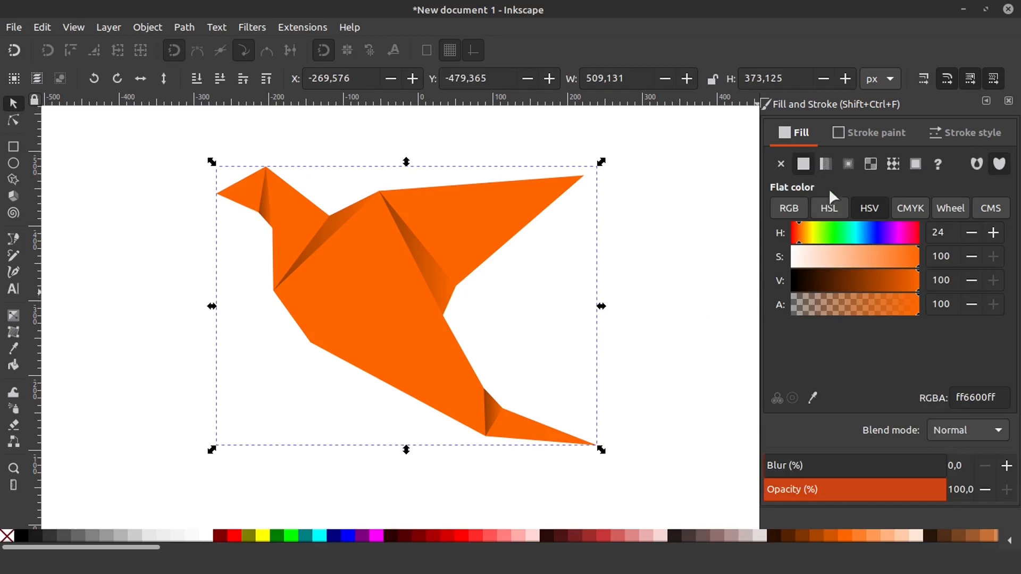
left_click(825, 164)
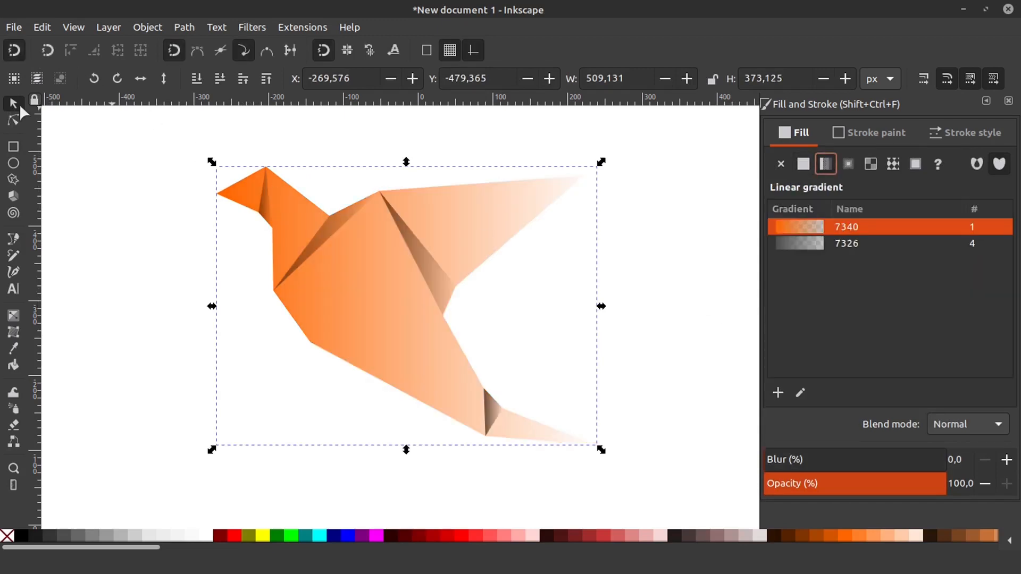
left_click(14, 121)
left_click_drag(597, 307, 204, 145)
left_click_drag(216, 305, 637, 478)
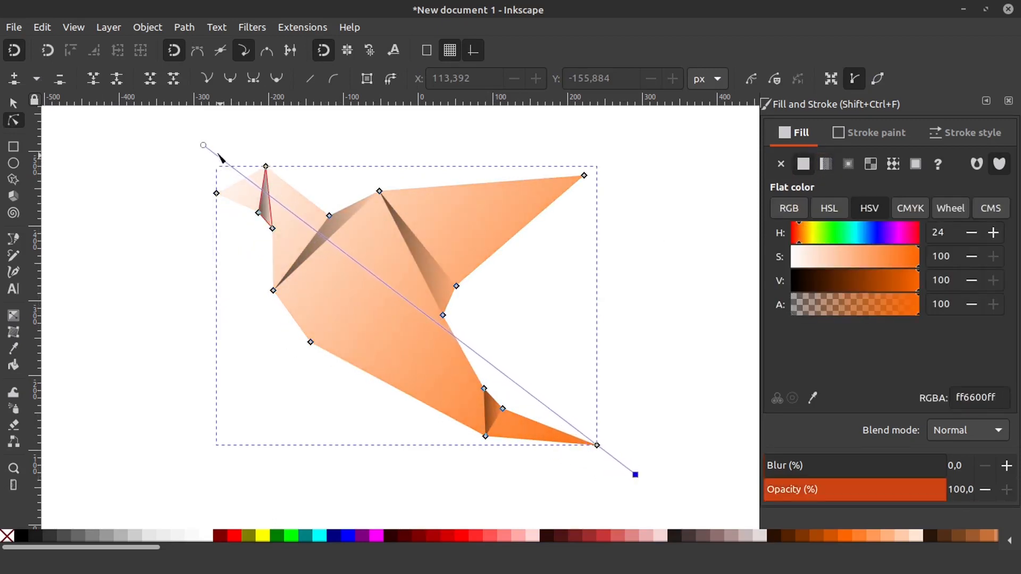
left_click_drag(203, 145, 186, 145)
Step: Color the transparent gradient stop at the head end opaque yellow #FFCC00
left_click(186, 147)
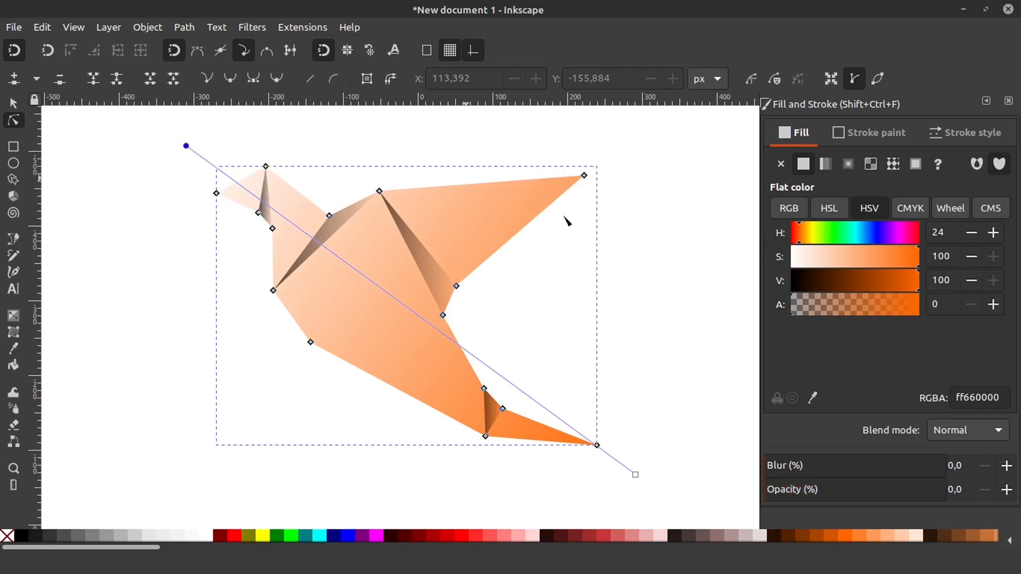
left_click_drag(116, 546, 217, 547)
left_click(616, 536)
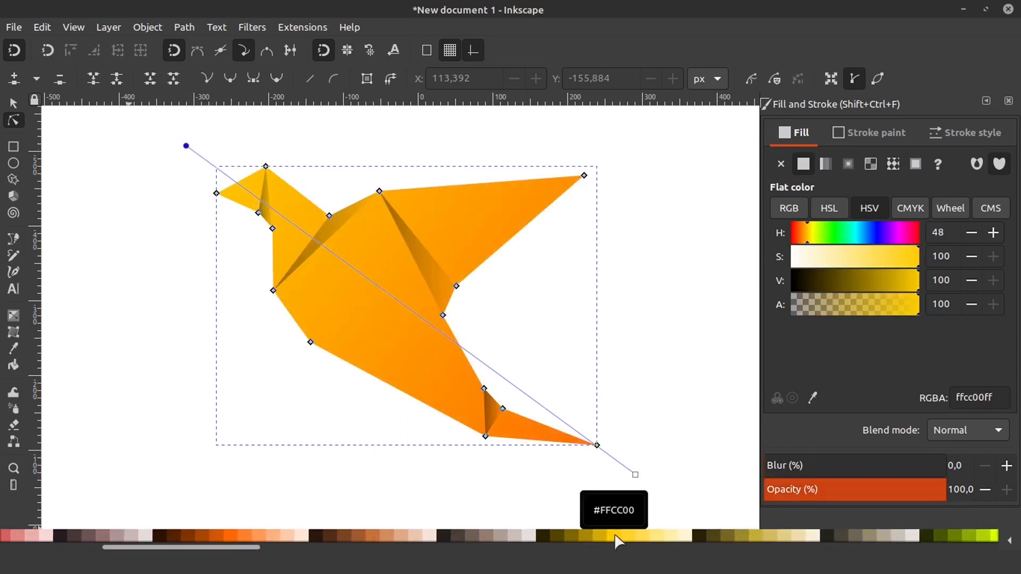
Step: Turn off snapping and deselect the bird's body
left_click(13, 102)
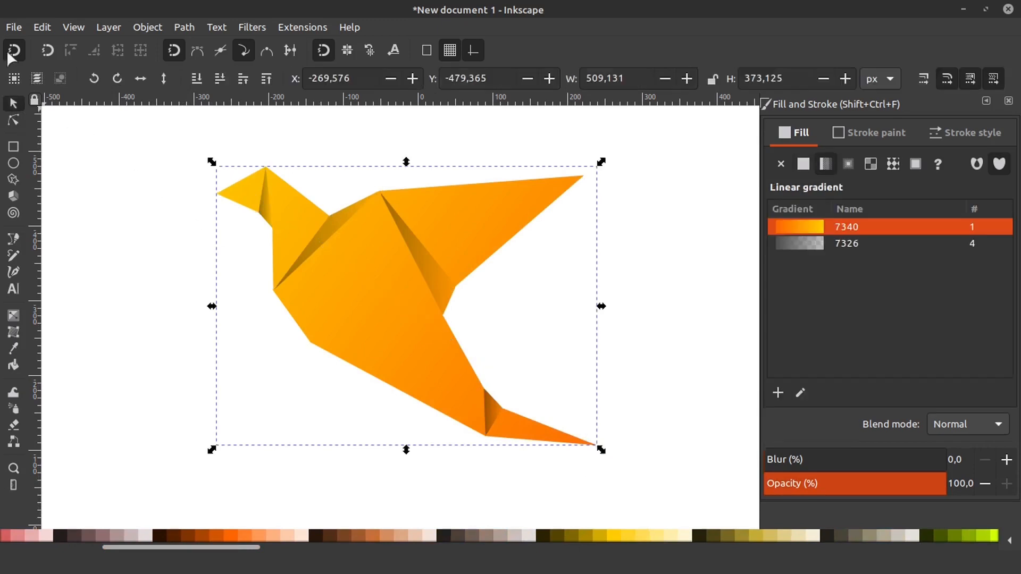
scroll(356, 295, "down", 1)
scroll(330, 194, "up", 1)
scroll(367, 205, "down", 1)
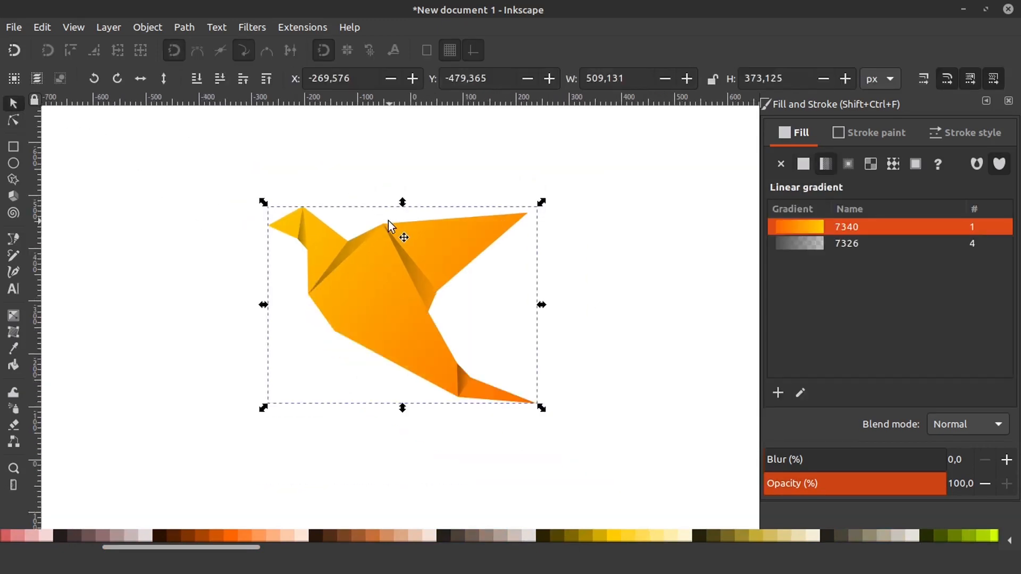
left_click(374, 165)
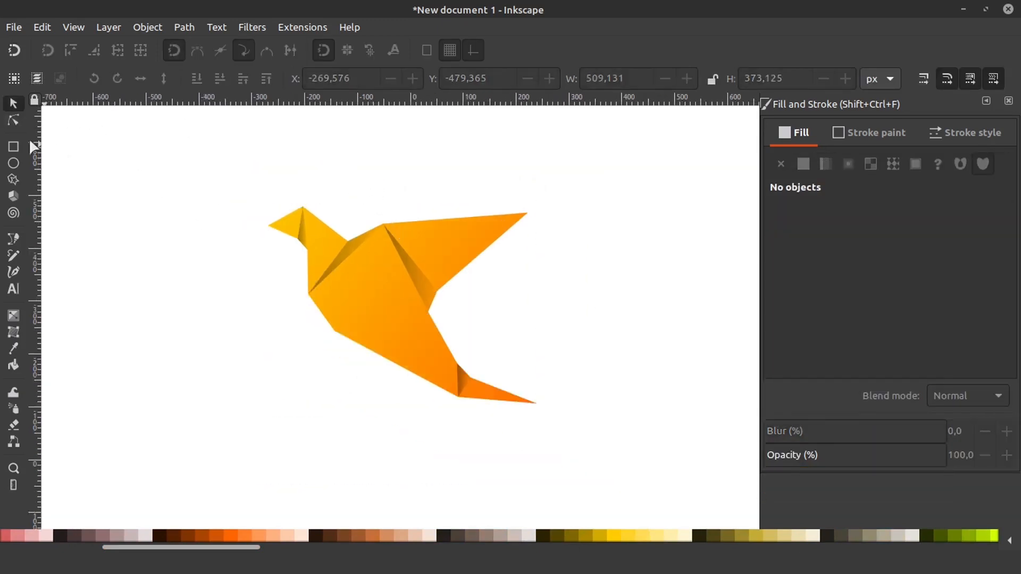
Step: Lengthen the neck fold triangle's gradient by moving its dark end out toward the beak
key("n")
left_click(300, 223)
scroll(300, 234, "up", 5)
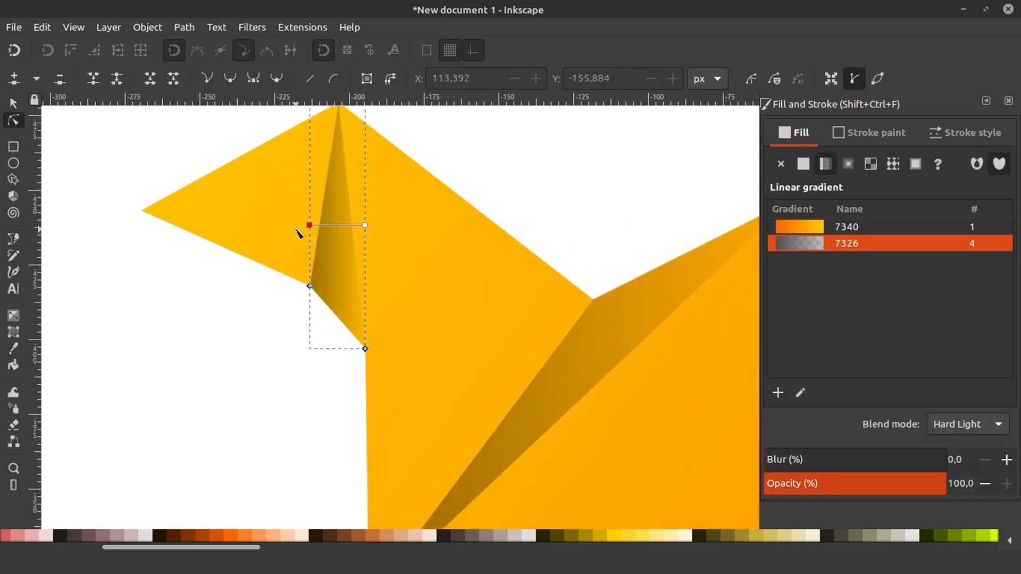
left_click_drag(365, 224, 287, 223)
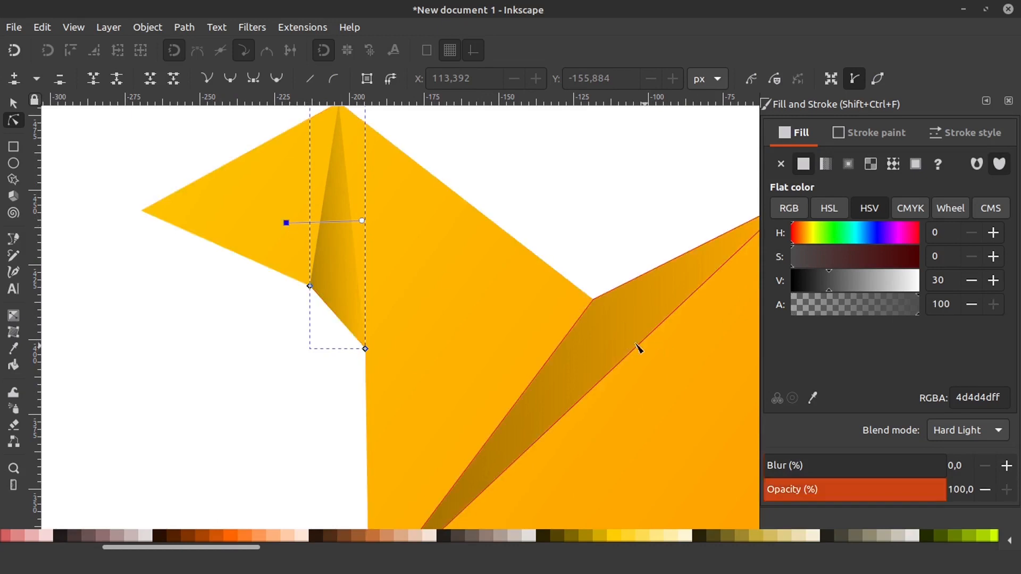
Step: Angle the breast fold triangle's gradient across the fold, with its dark end on the neck side
left_click(588, 328)
scroll(437, 286, "down", 2)
scroll(604, 363, "up", 1)
left_click_drag(319, 335, 438, 269)
left_click_drag(618, 334, 502, 332)
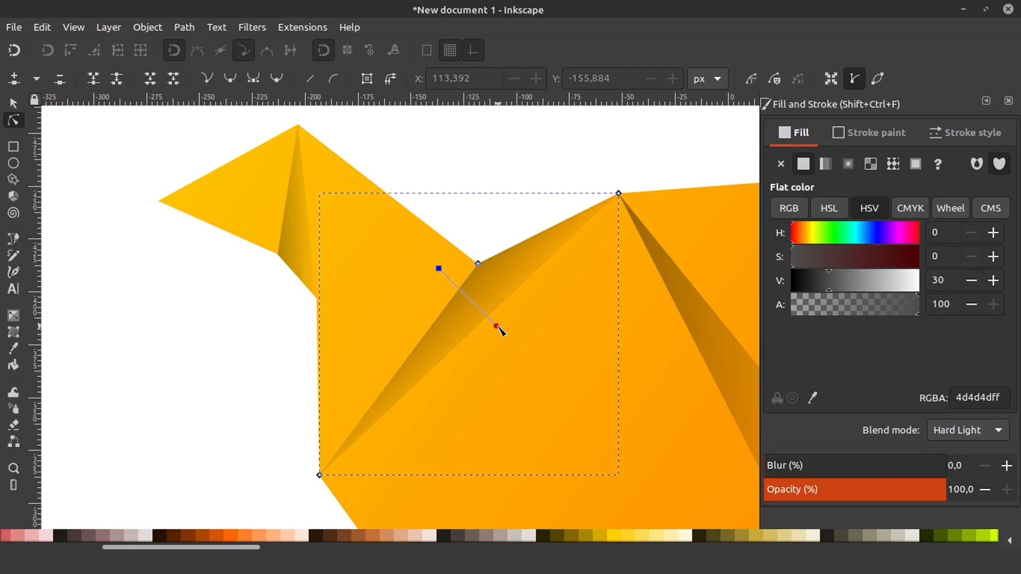
left_click(497, 327)
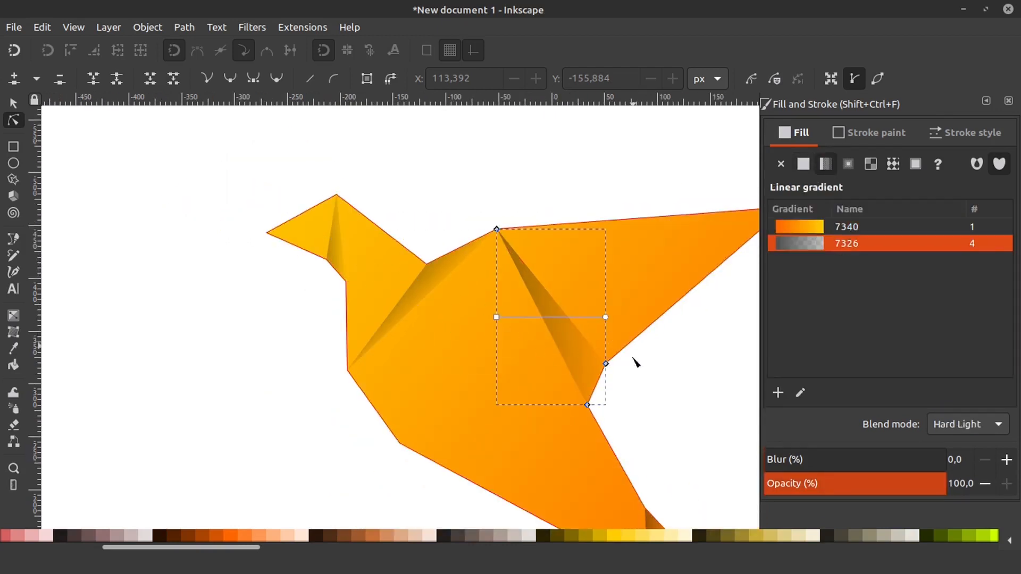
Step: Angle the wing fold's gradient across the fold from a dark end on the body side, and shorten the breast fold's gradient
scroll(659, 393, "up", 2)
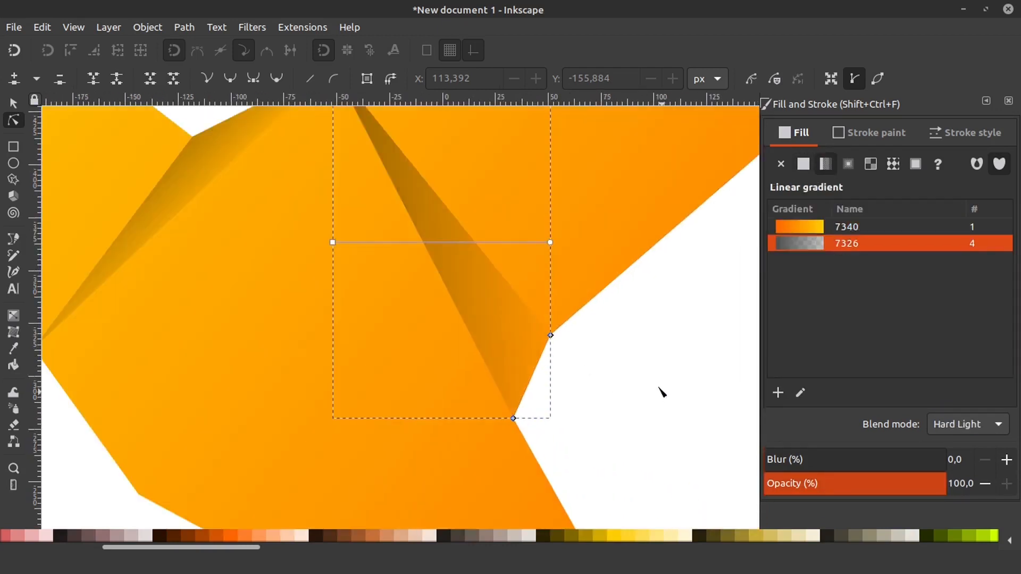
scroll(478, 301, "down", 1)
left_click_drag(528, 258, 484, 216)
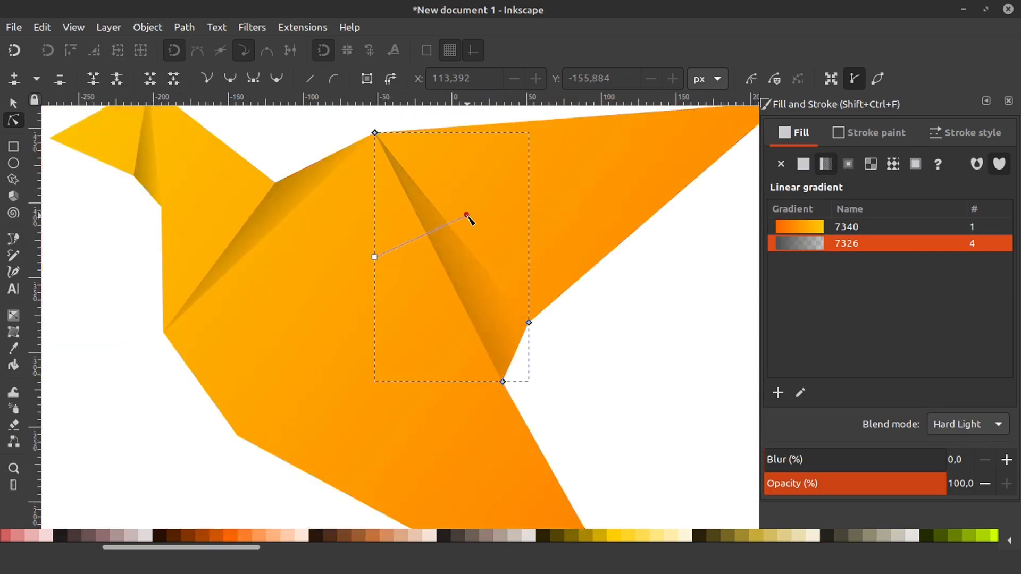
left_click_drag(374, 257, 369, 288)
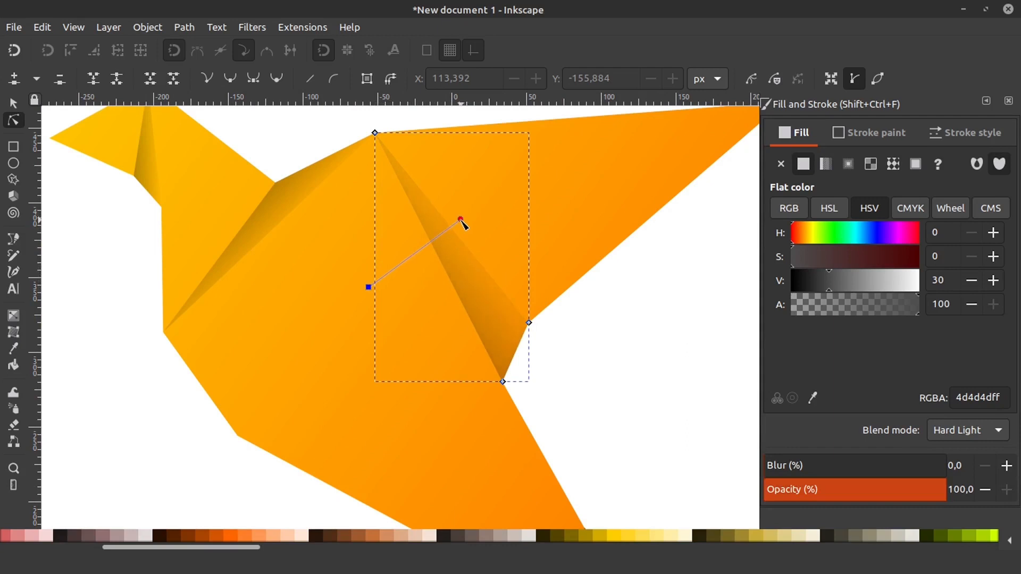
left_click_drag(244, 184, 289, 227)
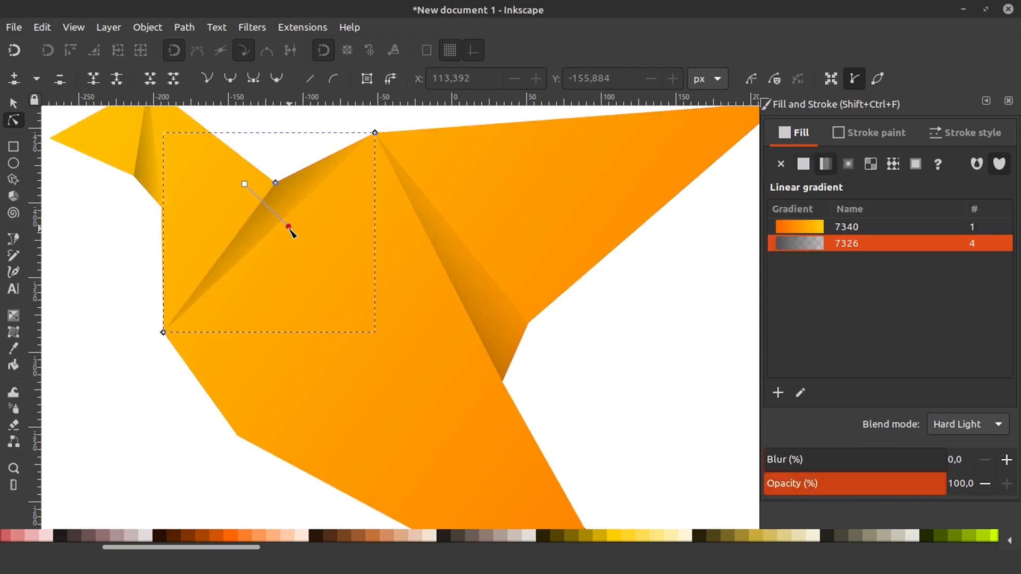
scroll(350, 204, "down", 4)
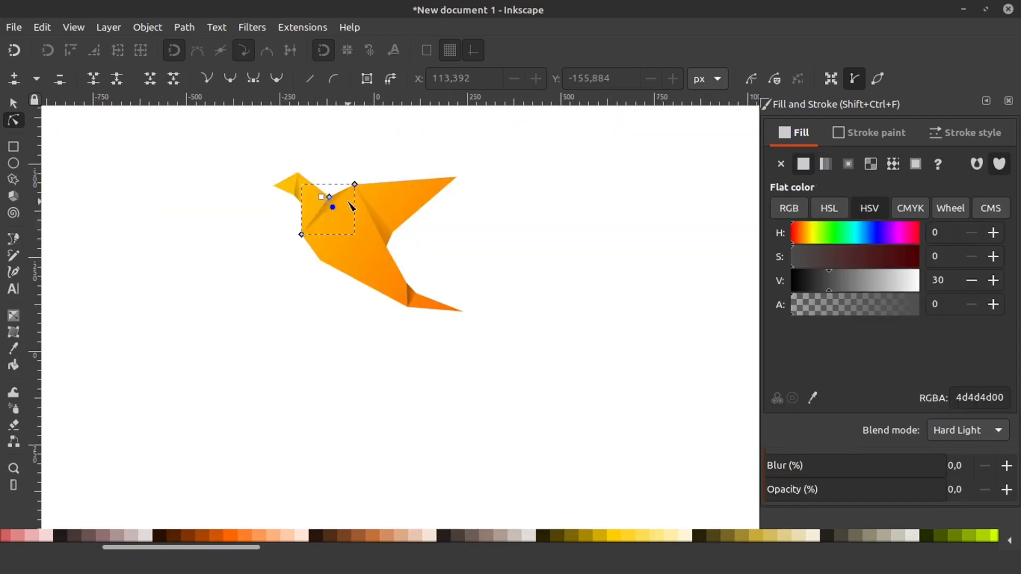
Step: Angle the tail fold triangle's gradient diagonally, starting its dark end inside the body and fading toward the tail, and deselect it
left_click(417, 301)
scroll(412, 300, "up", 5)
left_click(401, 270)
scroll(456, 246, "up", 1)
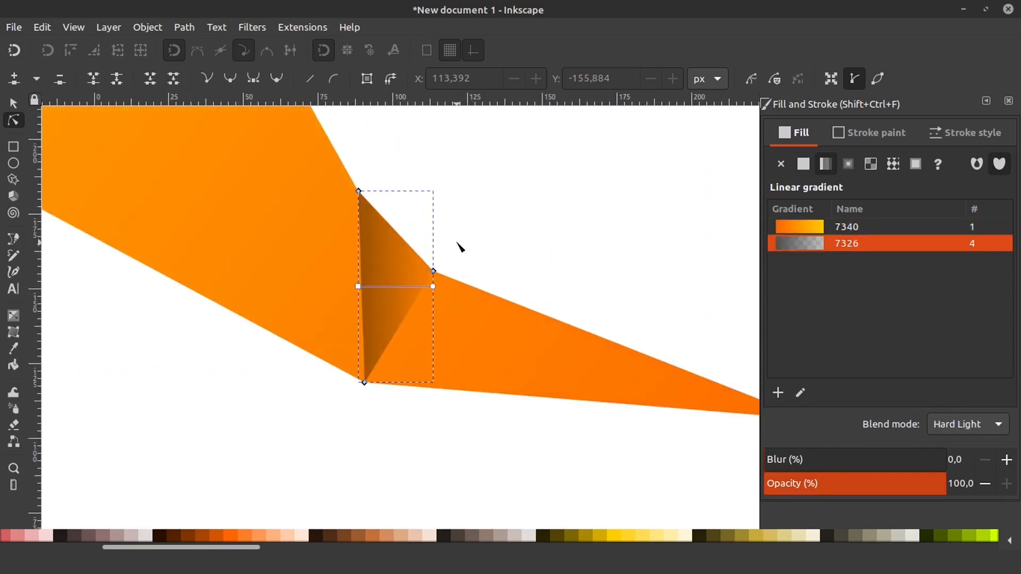
left_click_drag(356, 287, 340, 265)
left_click_drag(433, 286, 424, 314)
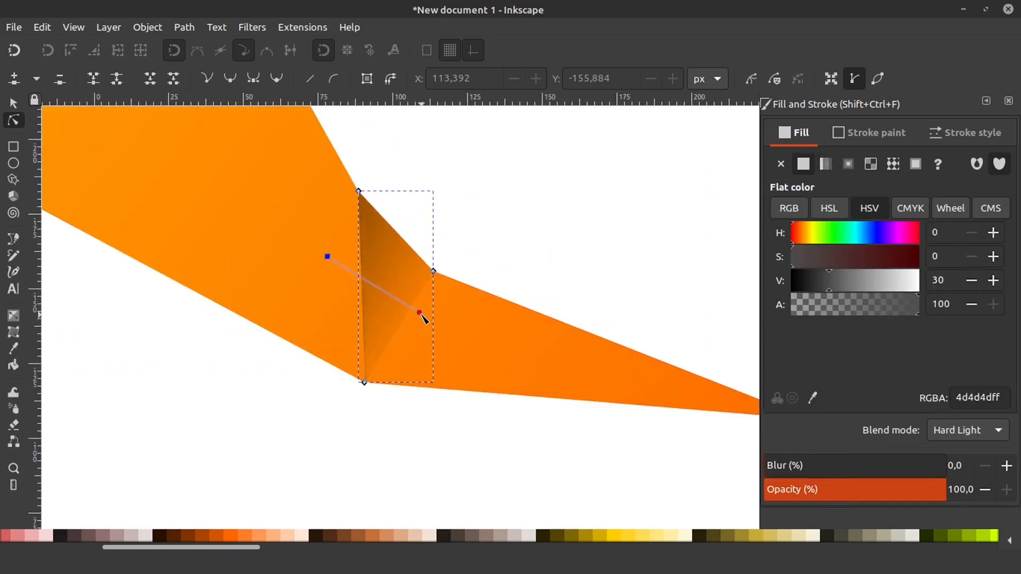
left_click_drag(328, 257, 324, 262)
left_click_drag(424, 312, 422, 315)
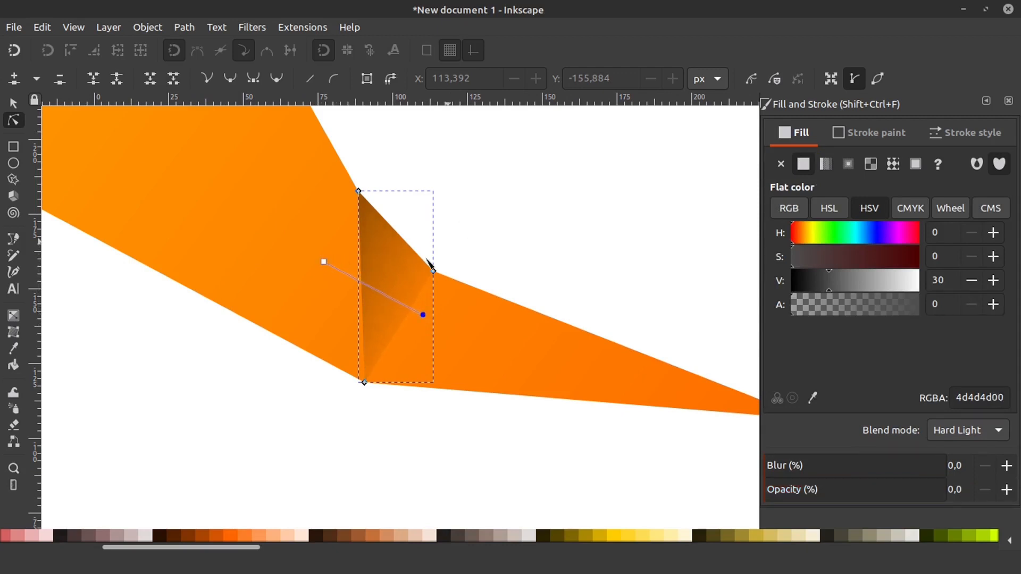
scroll(417, 271, "down", 7)
scroll(361, 191, "up", 1)
left_click(16, 105)
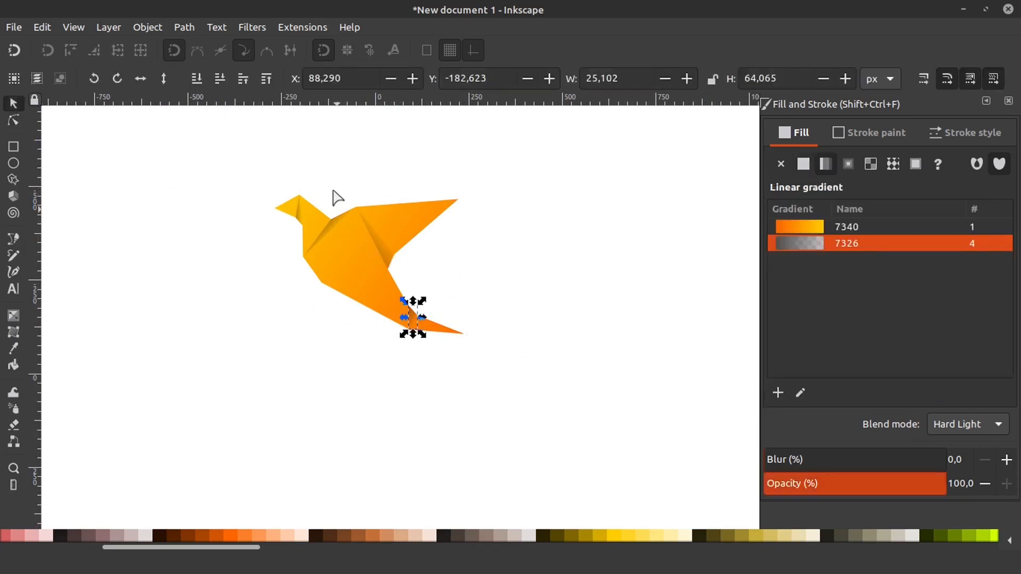
key("Escape")
scroll(331, 234, "up", 1)
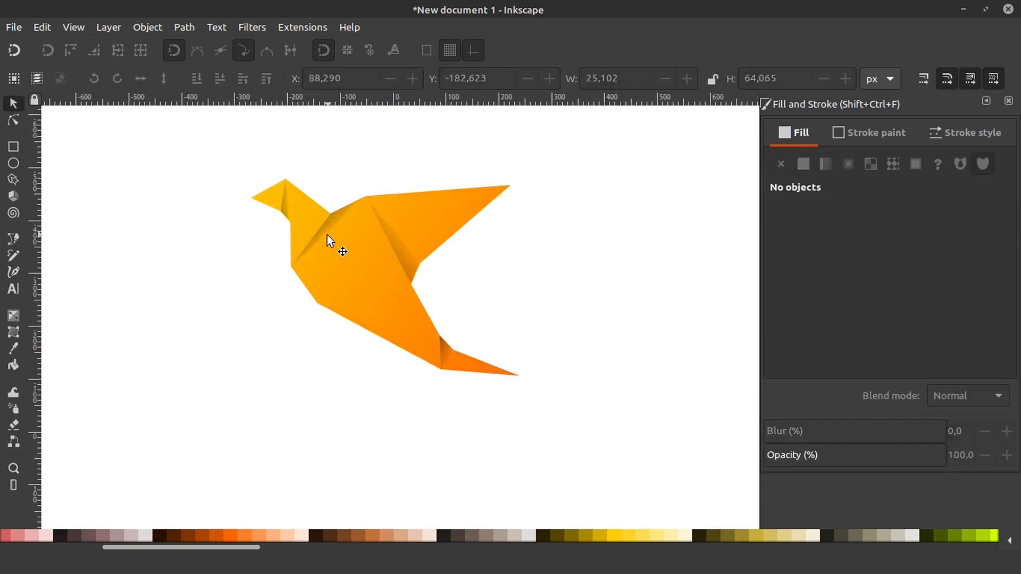